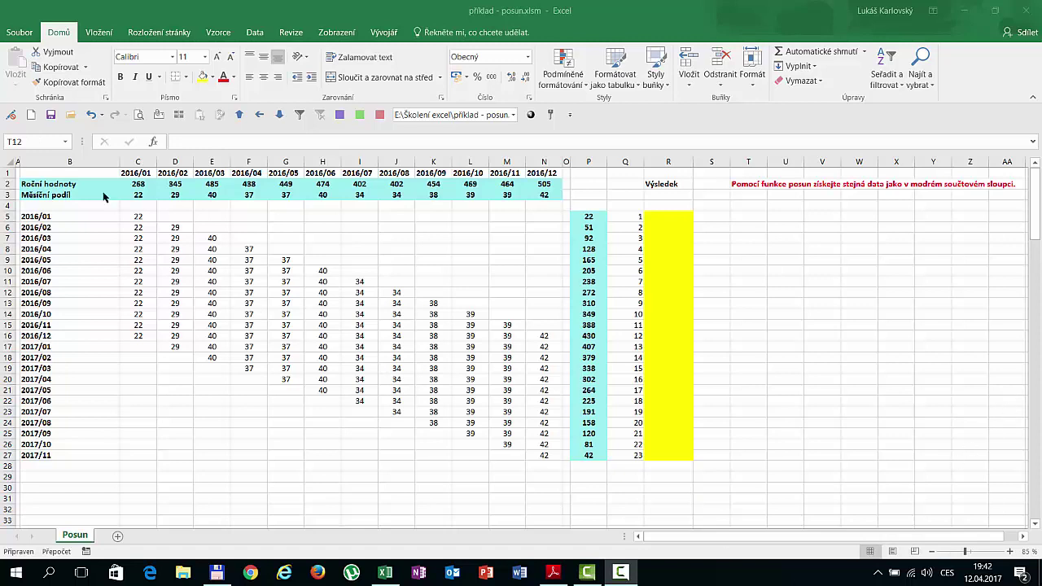
- Review the yearly values in row 2 and the monthly share formulas in C5 and D6
left_click(139, 184)
left_click_drag(199, 188, 536, 179)
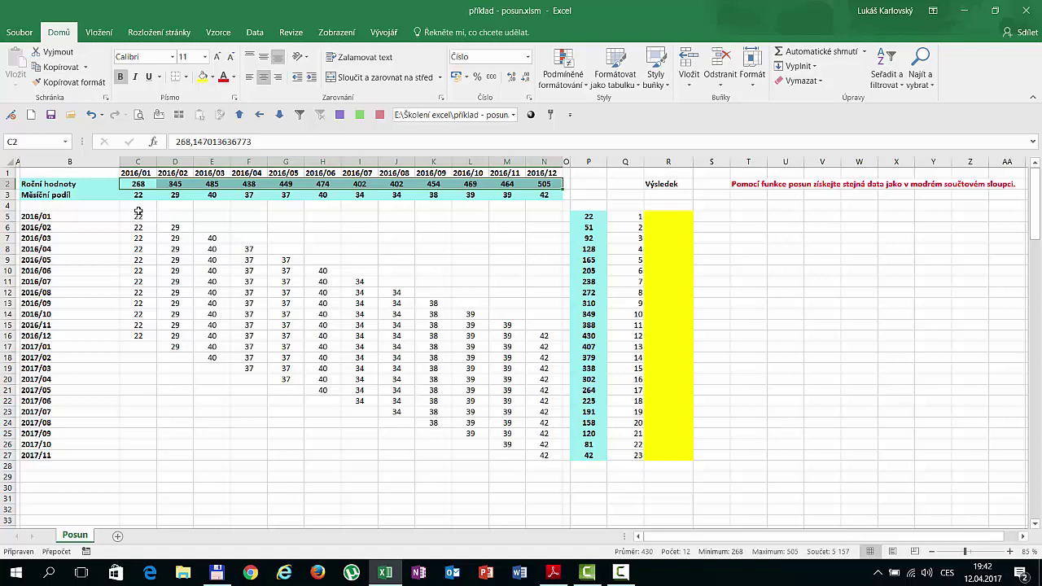
left_click(139, 214)
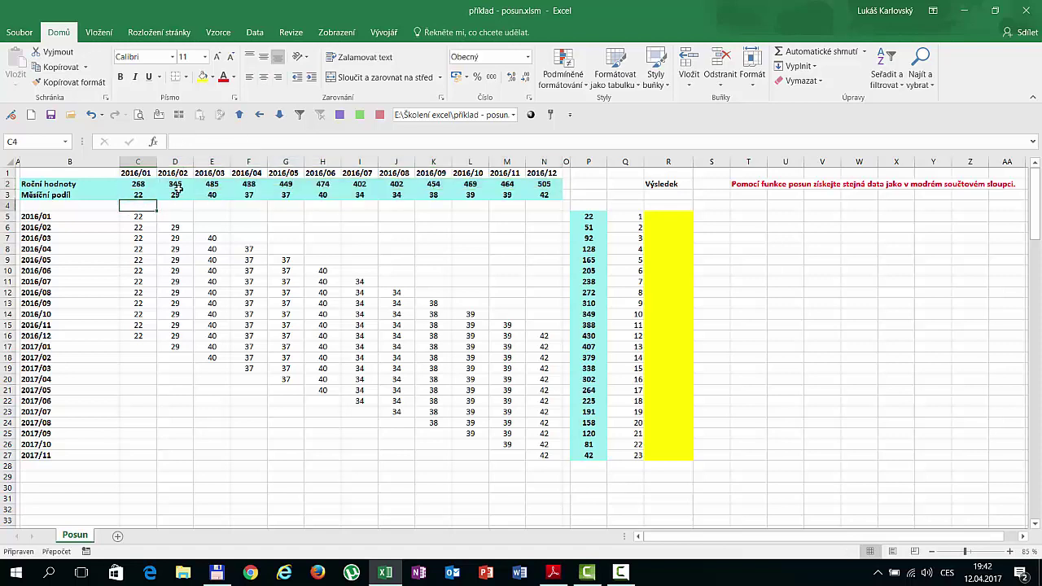
left_click(236, 142)
key("Return")
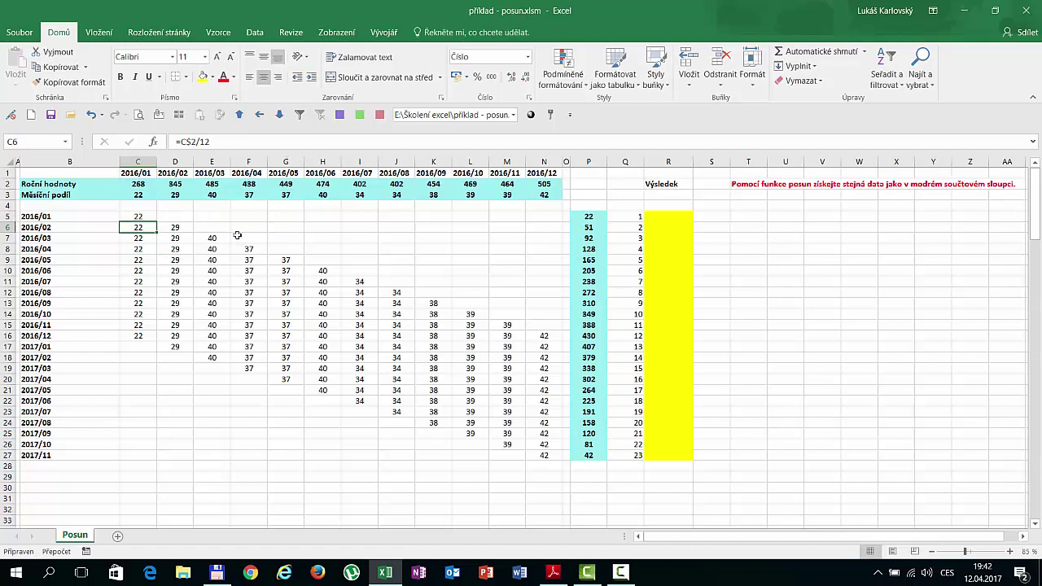
left_click(174, 218)
left_click(176, 227)
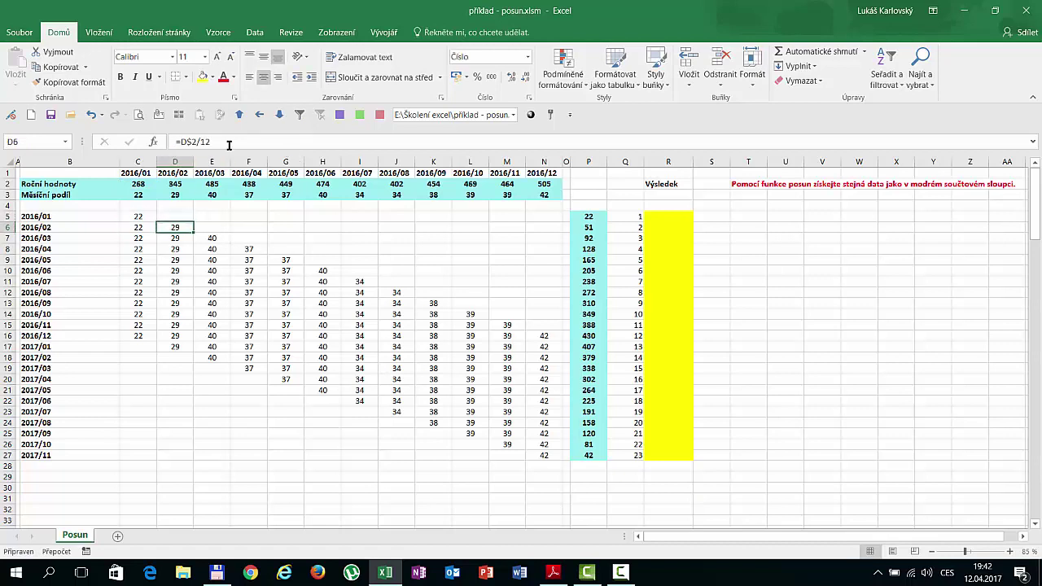
left_click(229, 143)
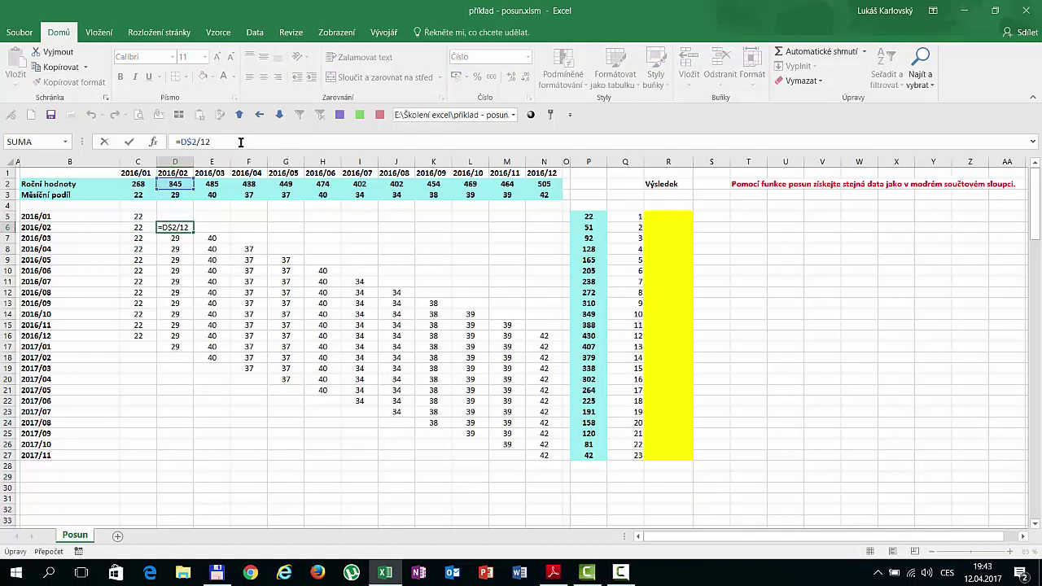
key("Return")
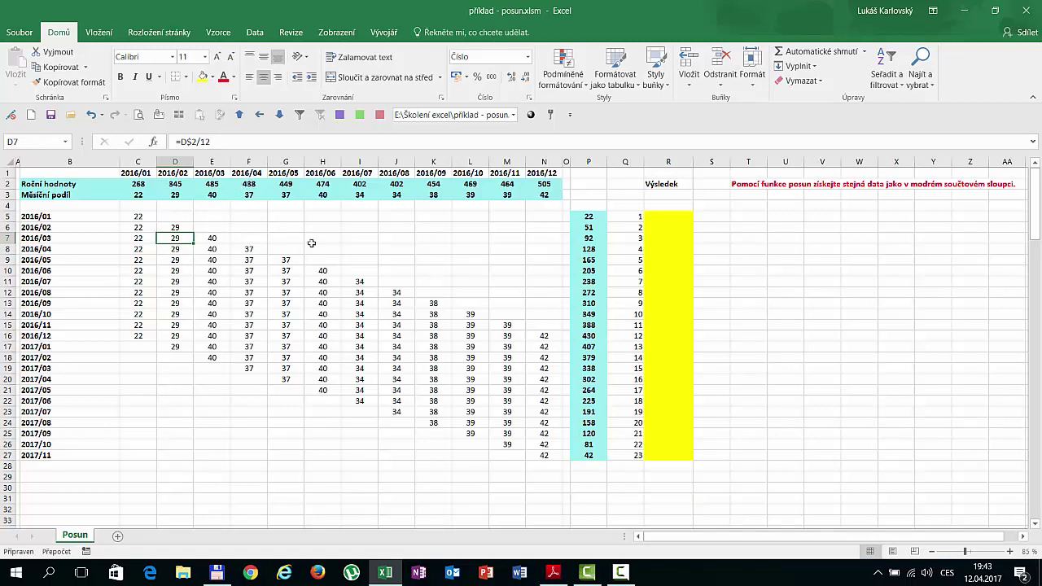
- Inspect P5's SUMA formula, then mark the data block and the monthly sums P5:P27
left_click(599, 215)
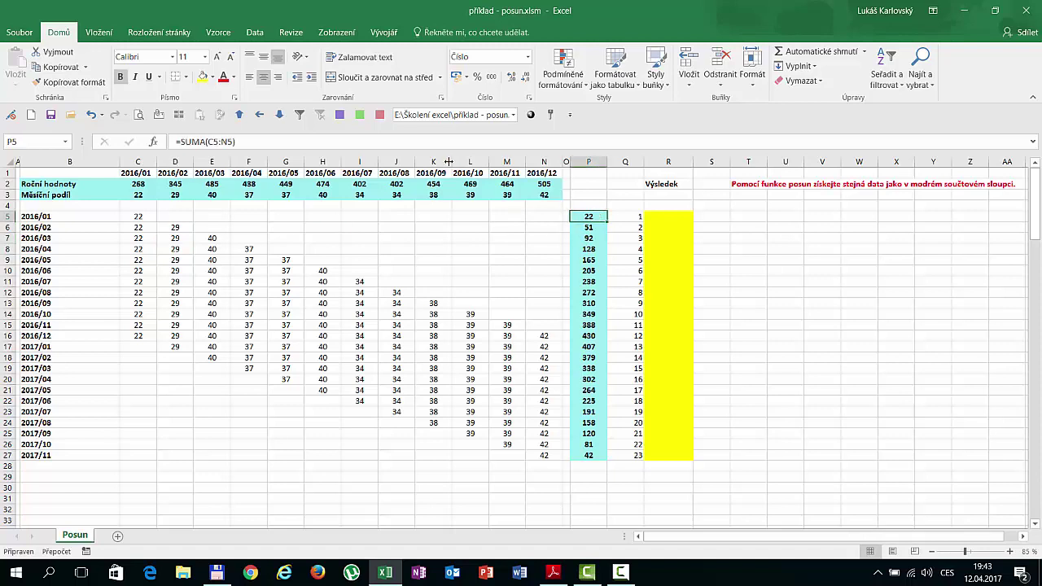
left_click(374, 140)
key("Return")
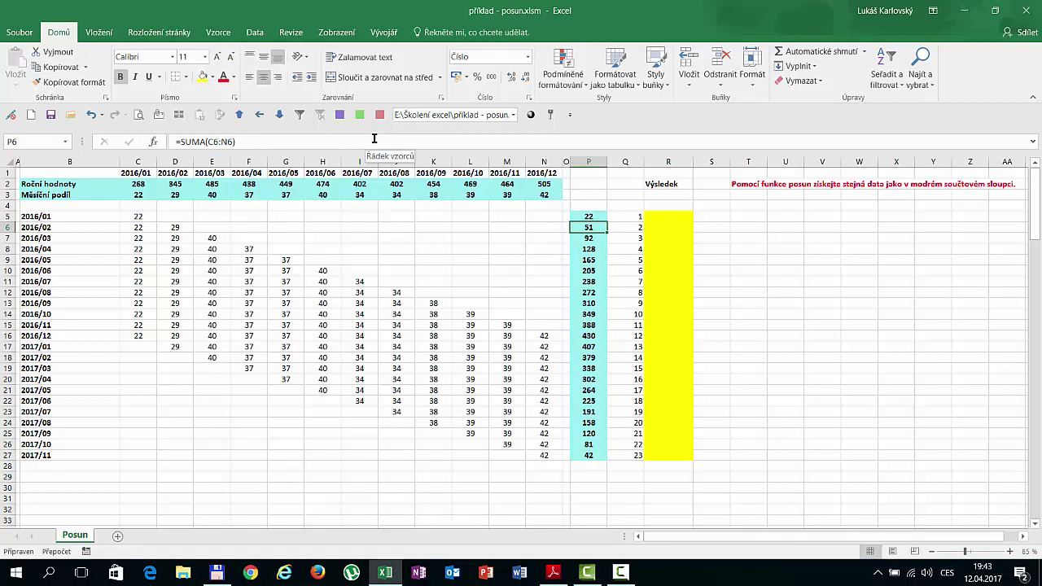
mouse_move(140, 184)
left_mouse_down()
mouse_move(468, 175)
mouse_move(537, 205)
left_mouse_up()
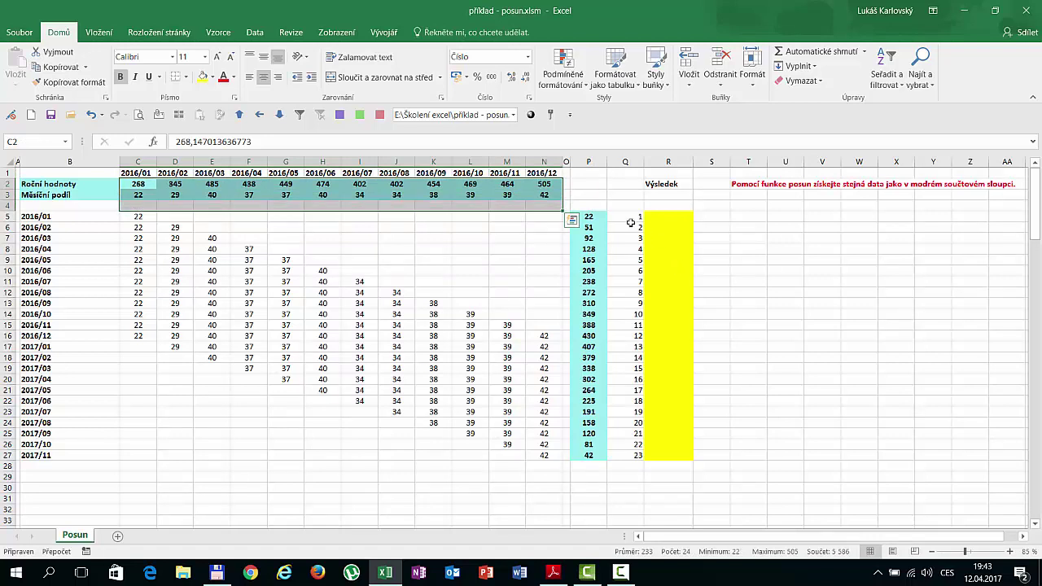
left_click_drag(589, 216, 576, 452)
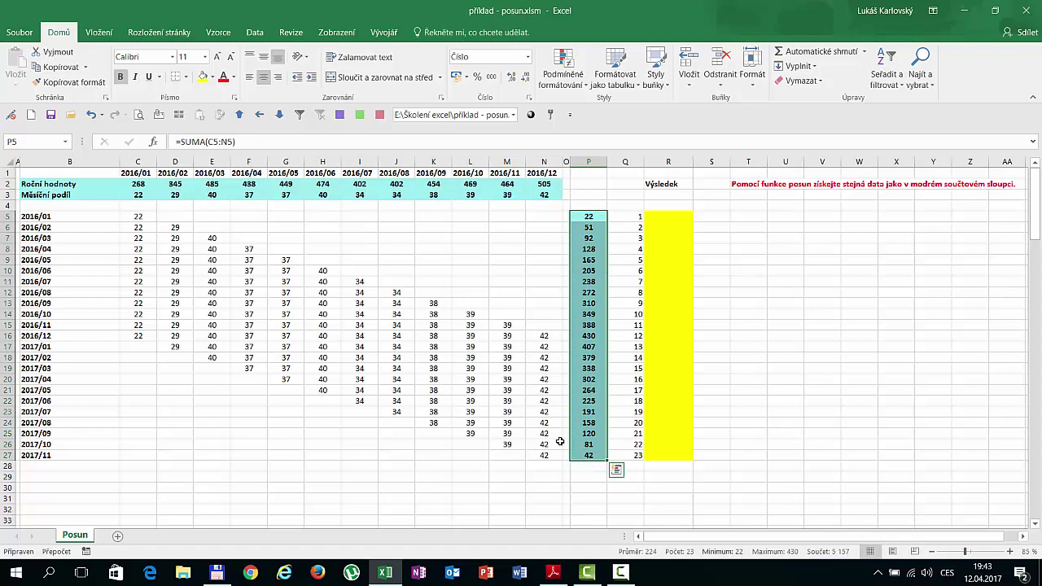
- Enter =POSUN() in R5 via autocomplete, leaving its arguments empty
left_click(672, 215)
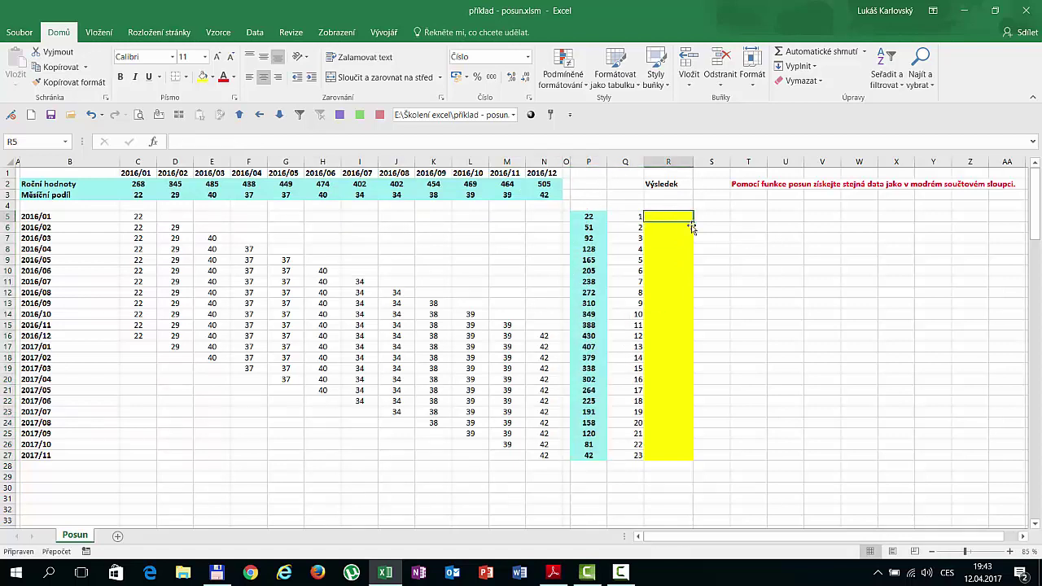
type("=")
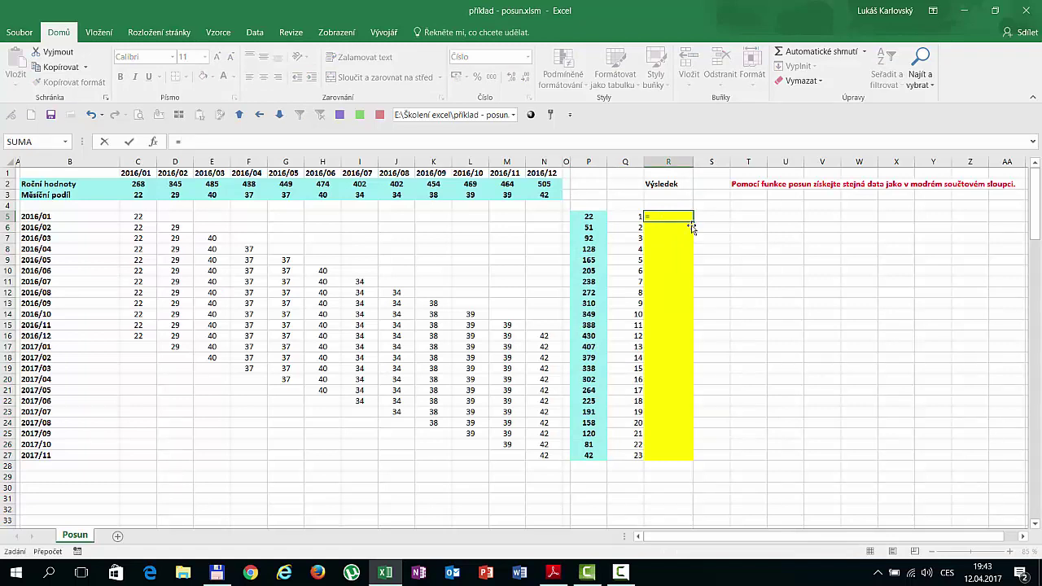
type("p")
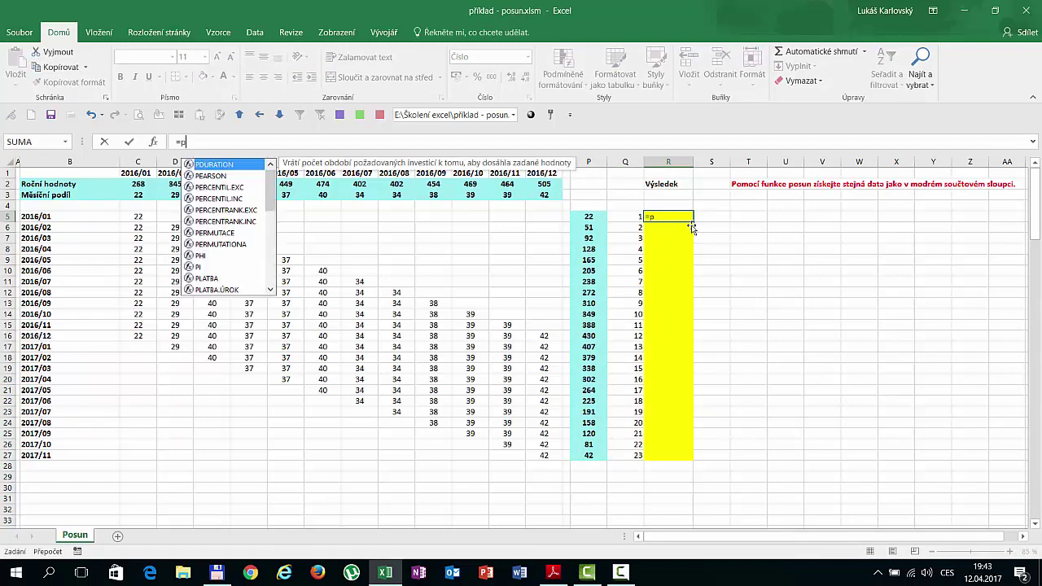
type("os")
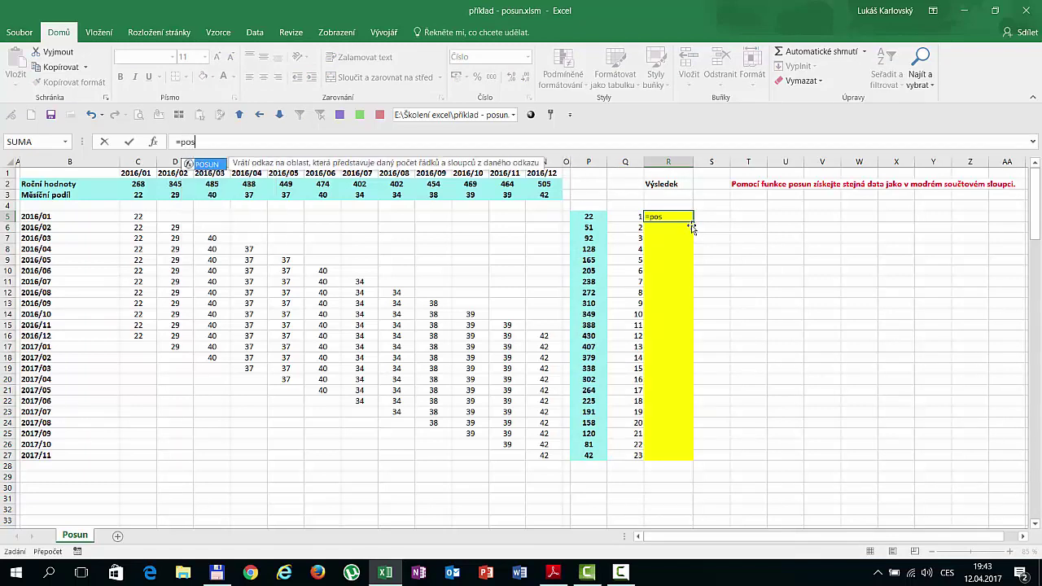
key("Tab")
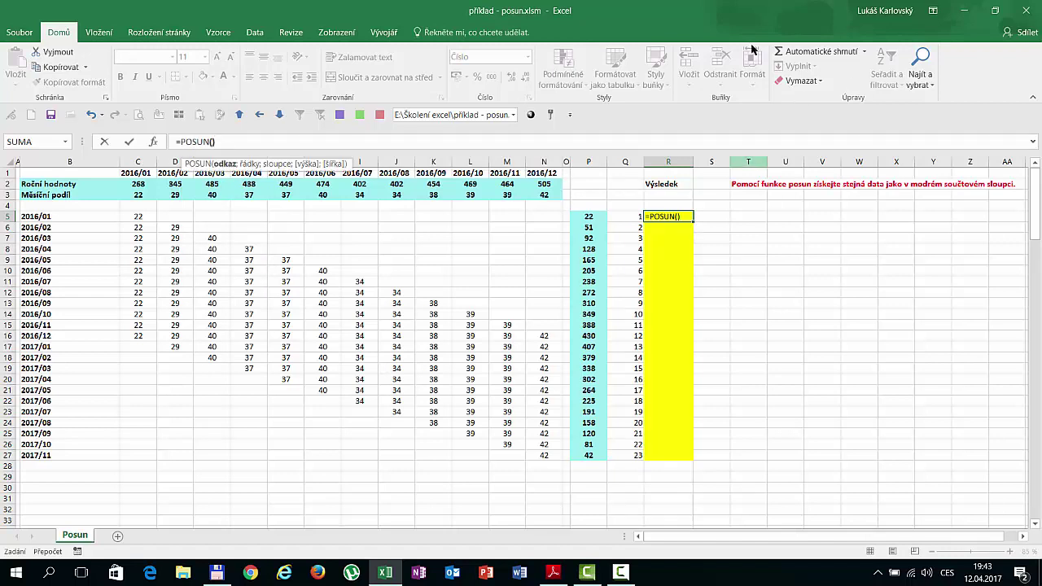
type(")")
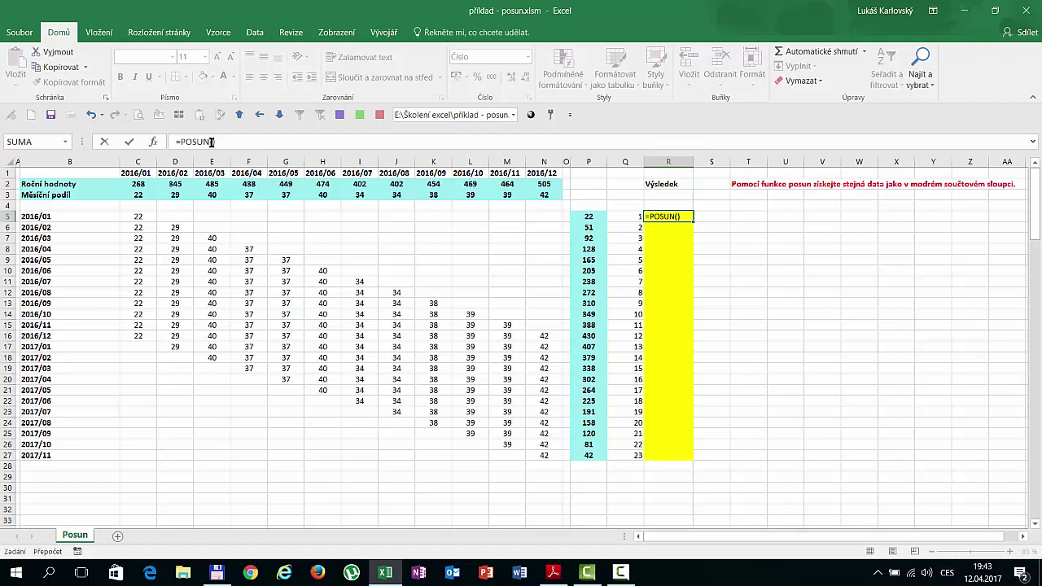
left_click(213, 141)
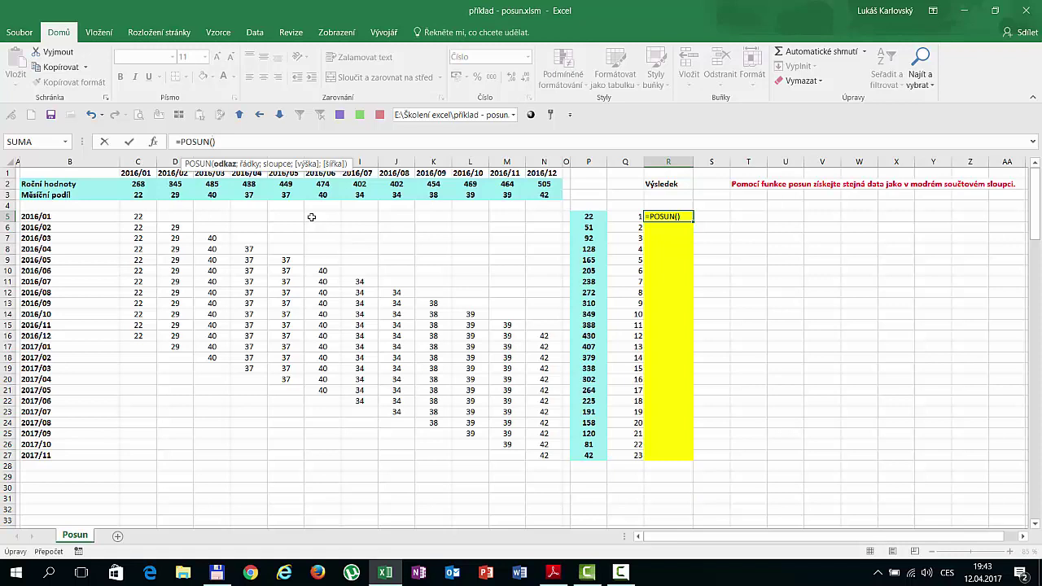
- Fill R5's POSUN arguments as $C$3;0;0;1;$Q5
left_click(136, 194)
key("F4")
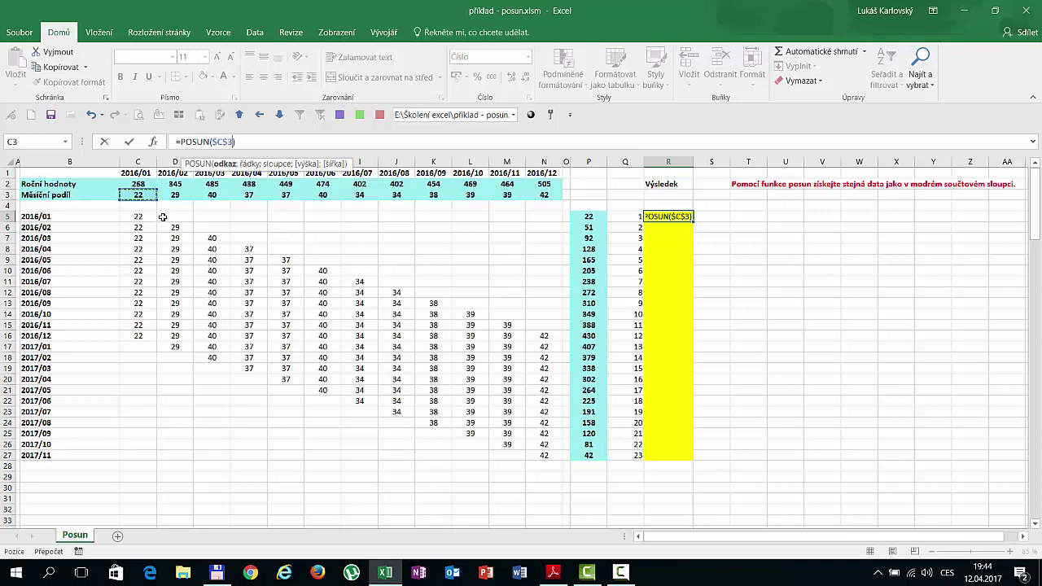
type(";")
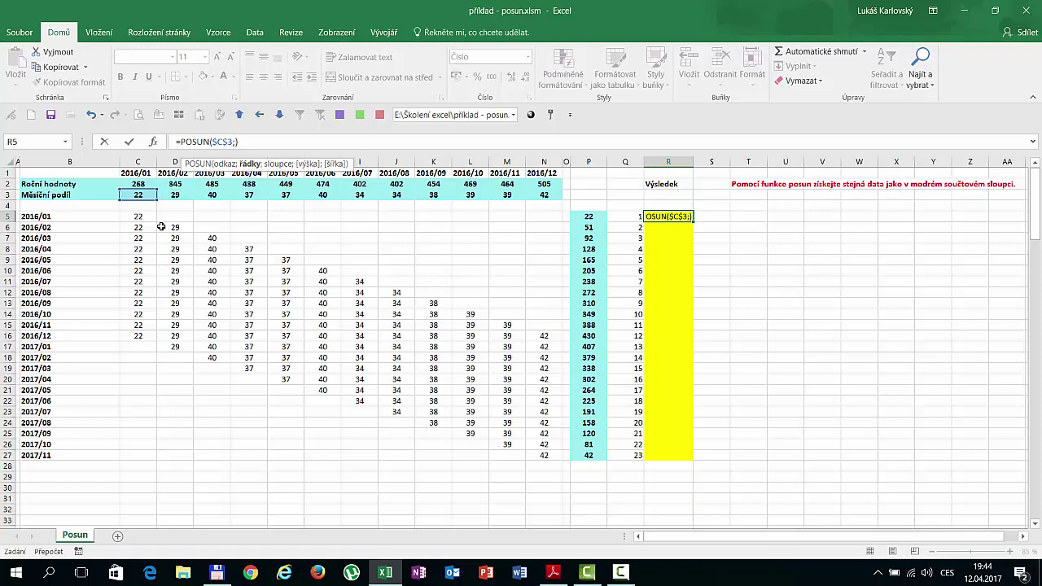
type("0;0")
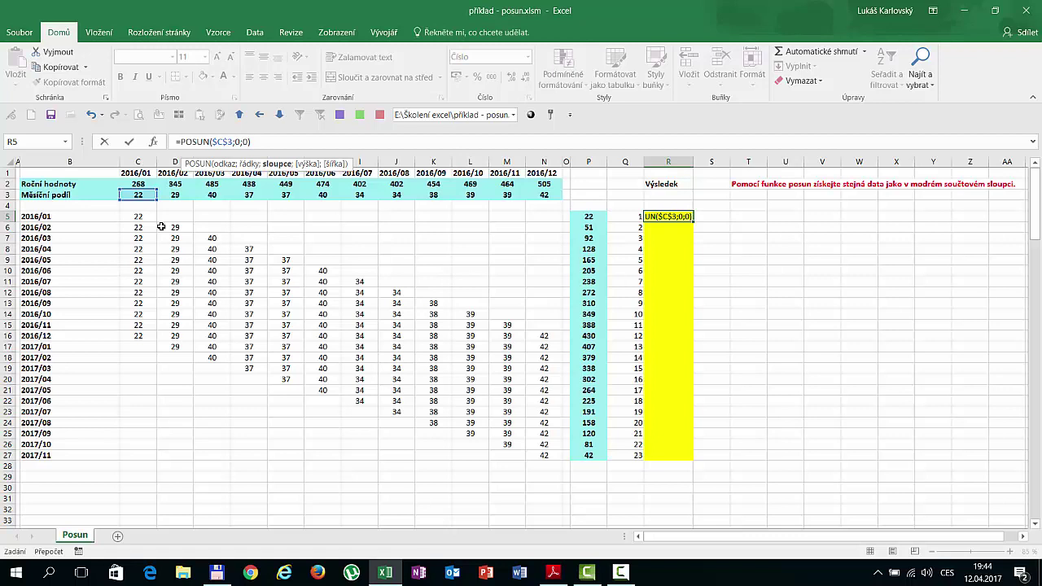
type(";1;")
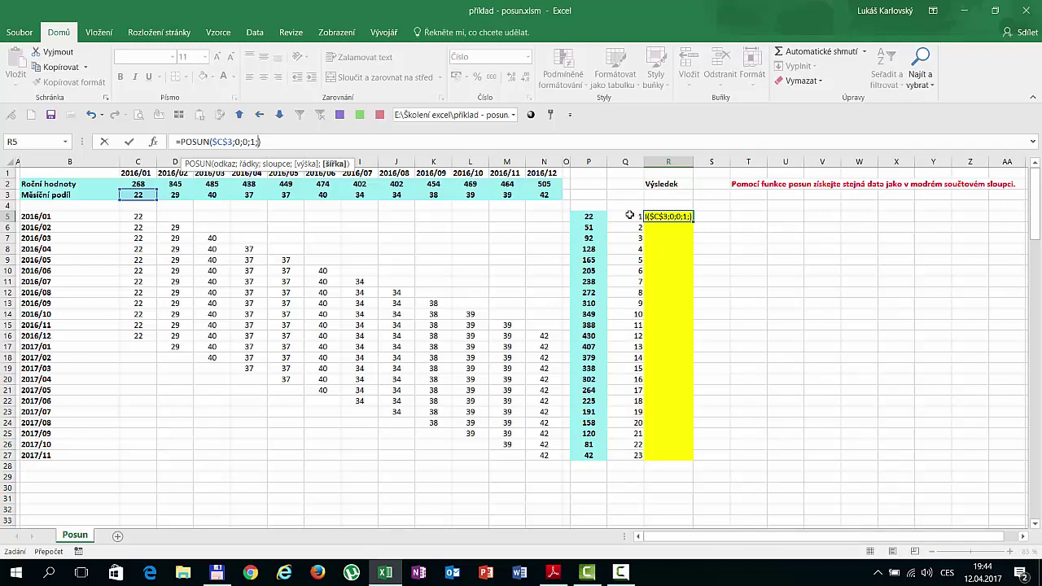
left_click(630, 216)
key("F4")
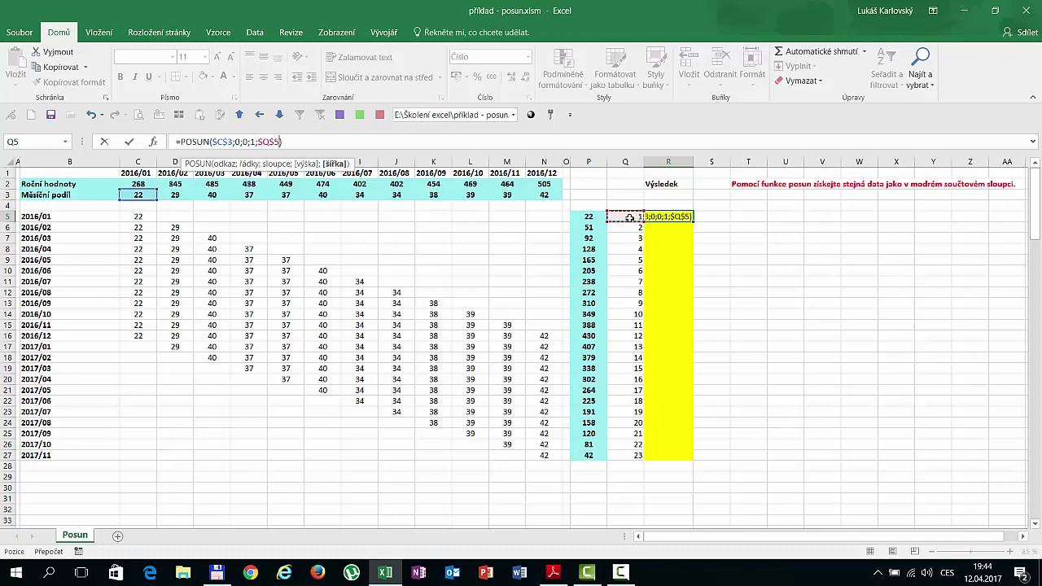
key("F4")
key("F4")
left_click(385, 147)
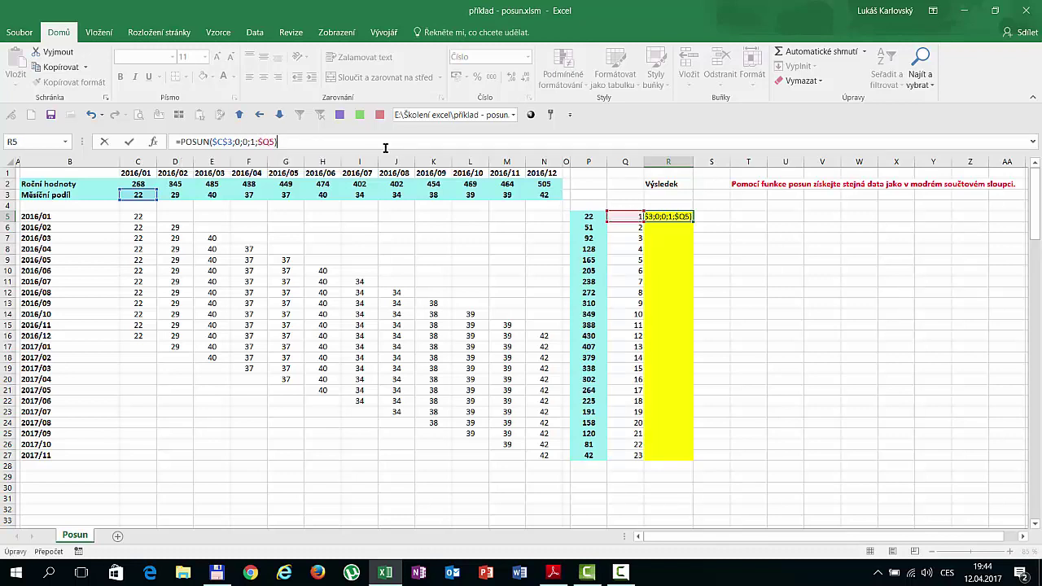
- Commit R5's formula, confirm it shows 22 like P5, and copy R5
key("Return")
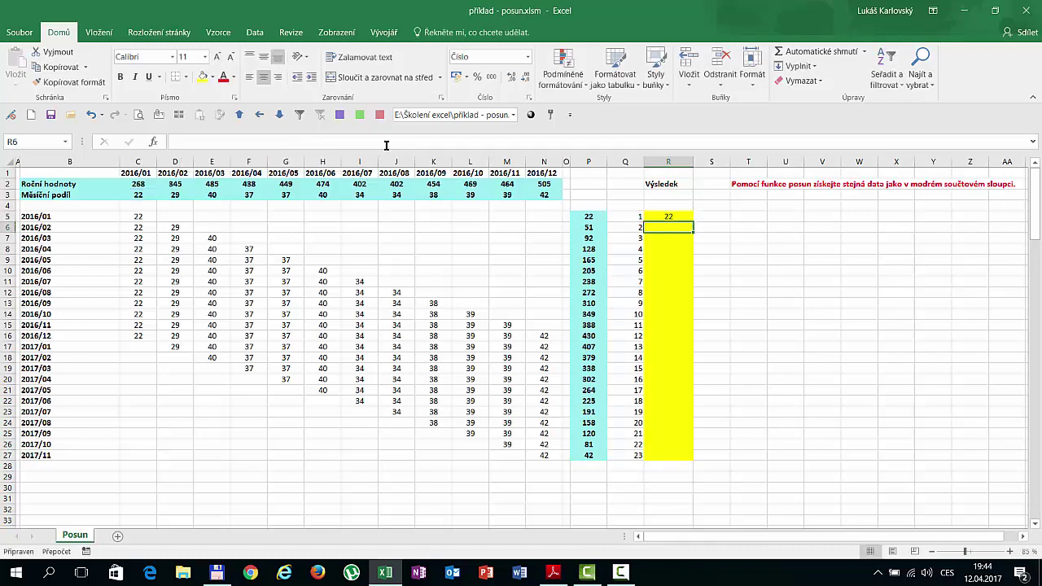
left_click(675, 215)
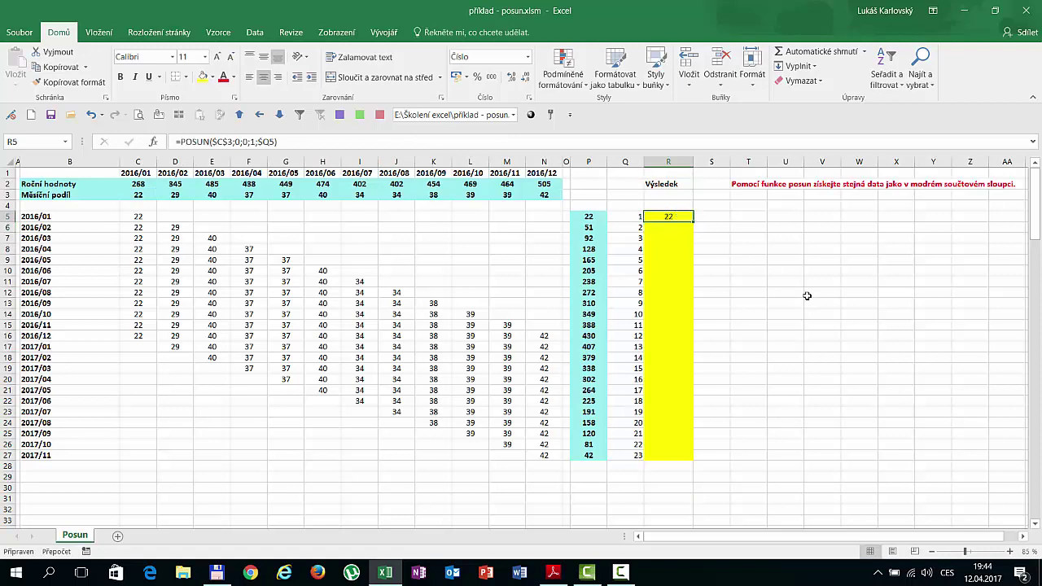
left_click(593, 215)
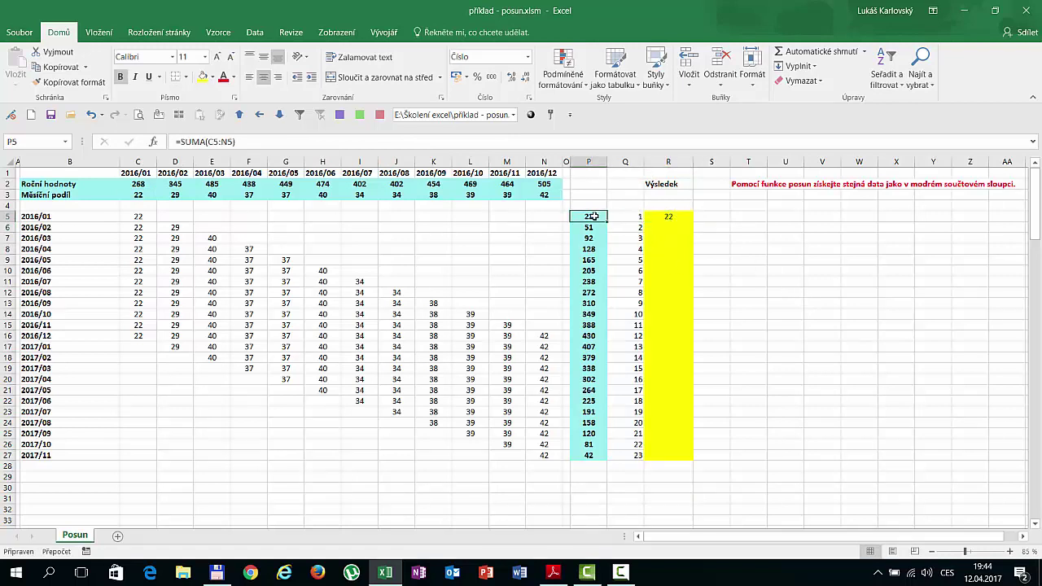
left_click(680, 215)
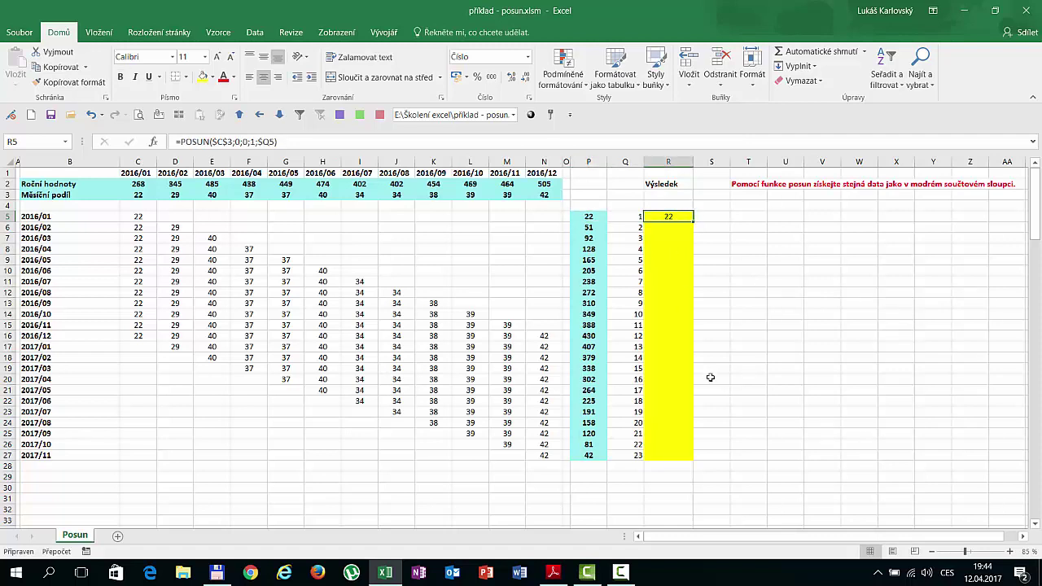
key("ctrl+c")
key("Down")
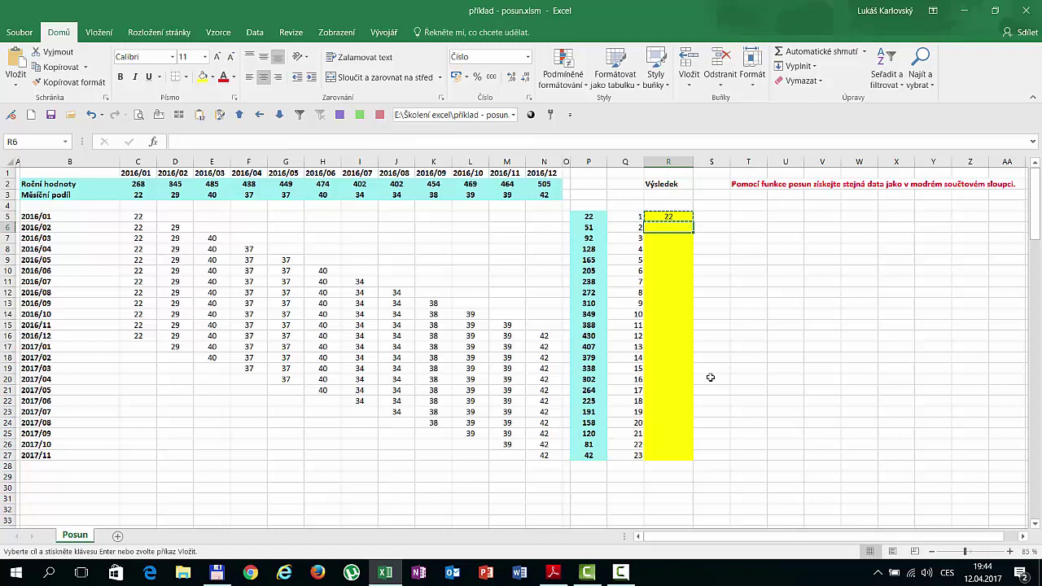
- Paste the formula into R6 and wrap its POSUN in SUMA
key("ctrl+v")
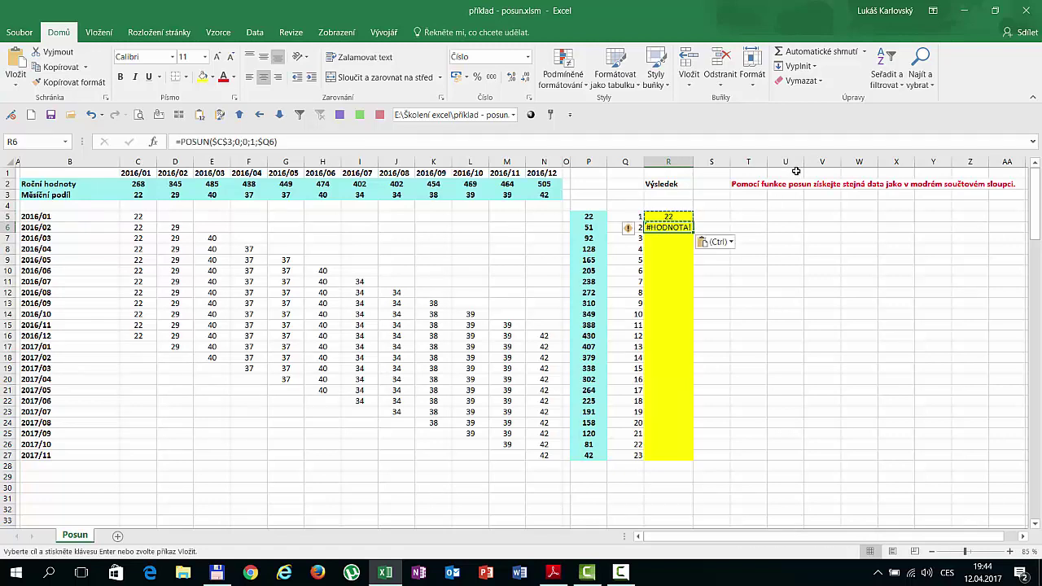
key("F2")
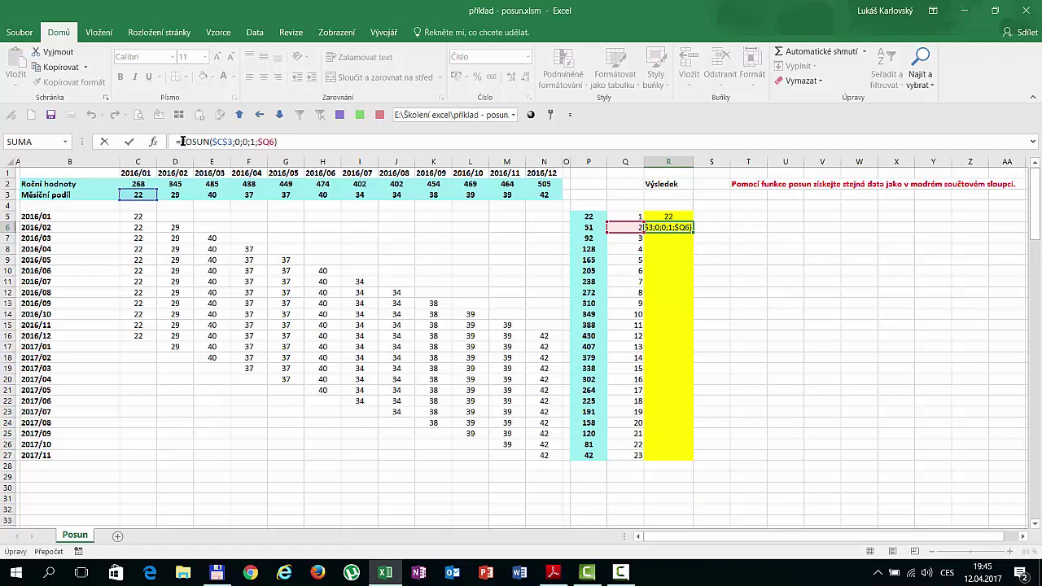
type("s")
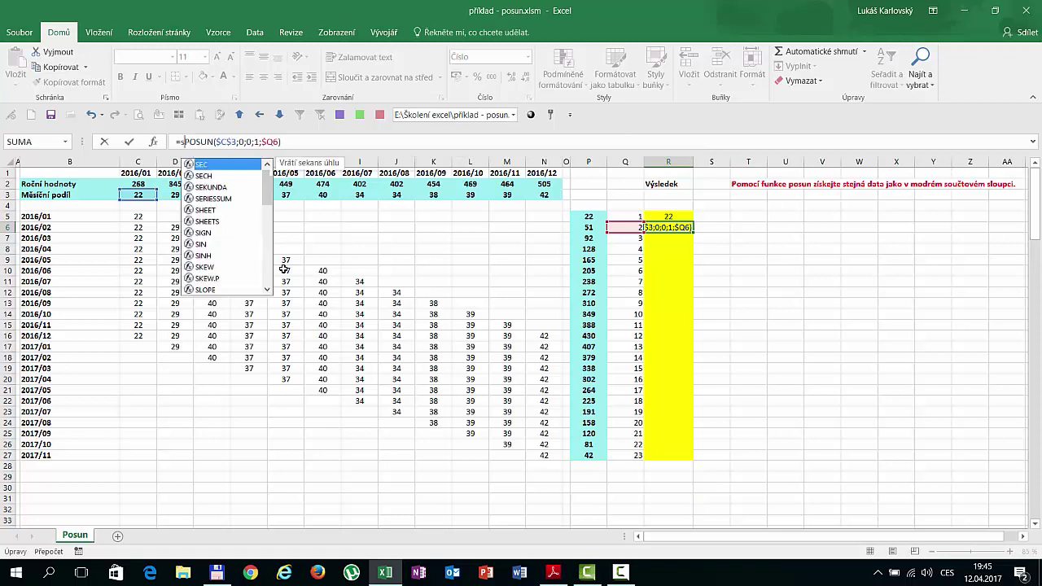
type("uma")
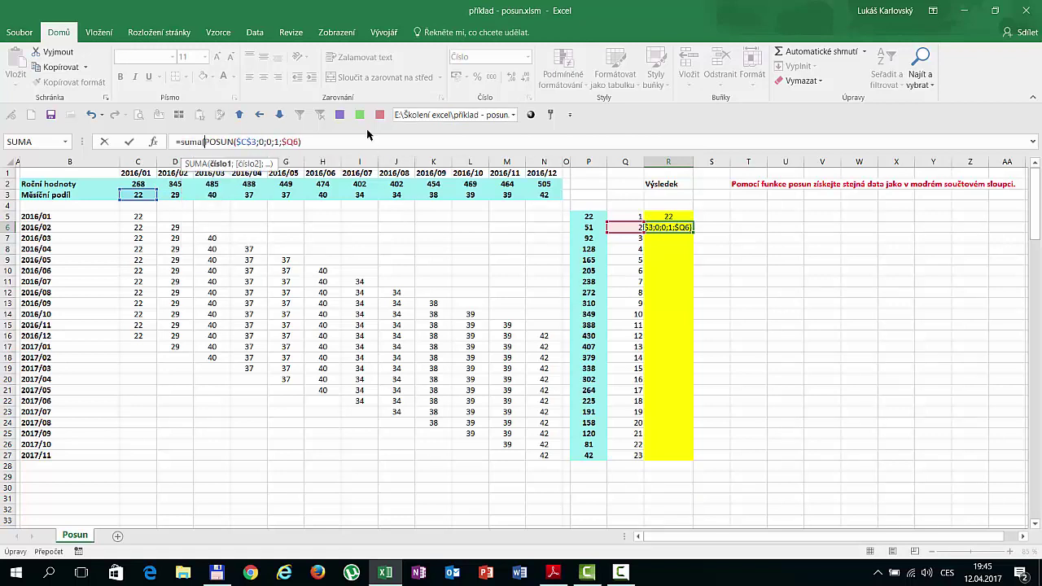
type(")")
key("Return")
- Copy R6's SUMA(POSUN) formula and paste it over R5:R27
key("Up")
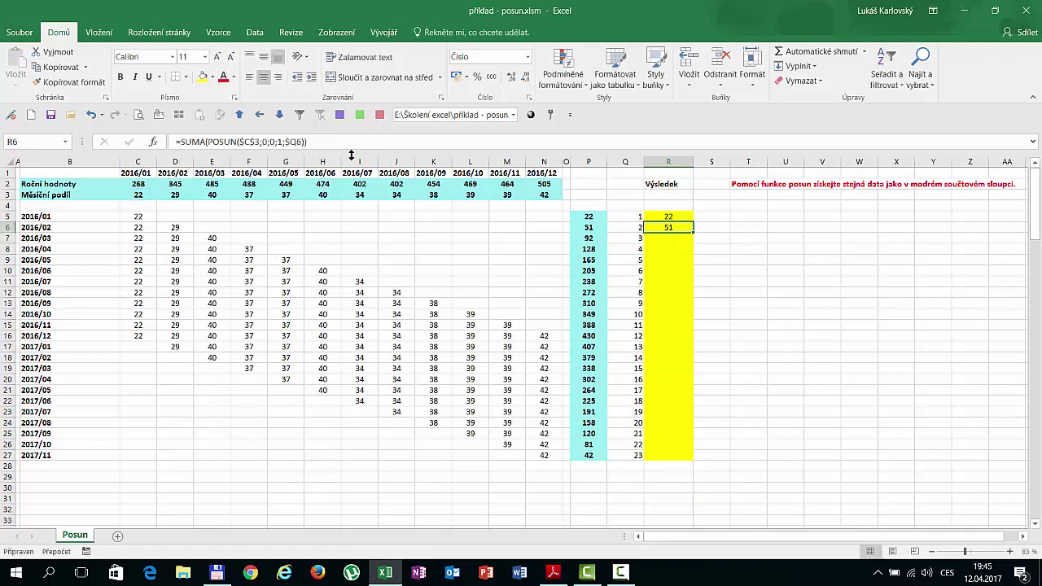
key("ctrl+c")
key("Up")
key("shift+Down")
key("shift+Down")
key("shift+Down")
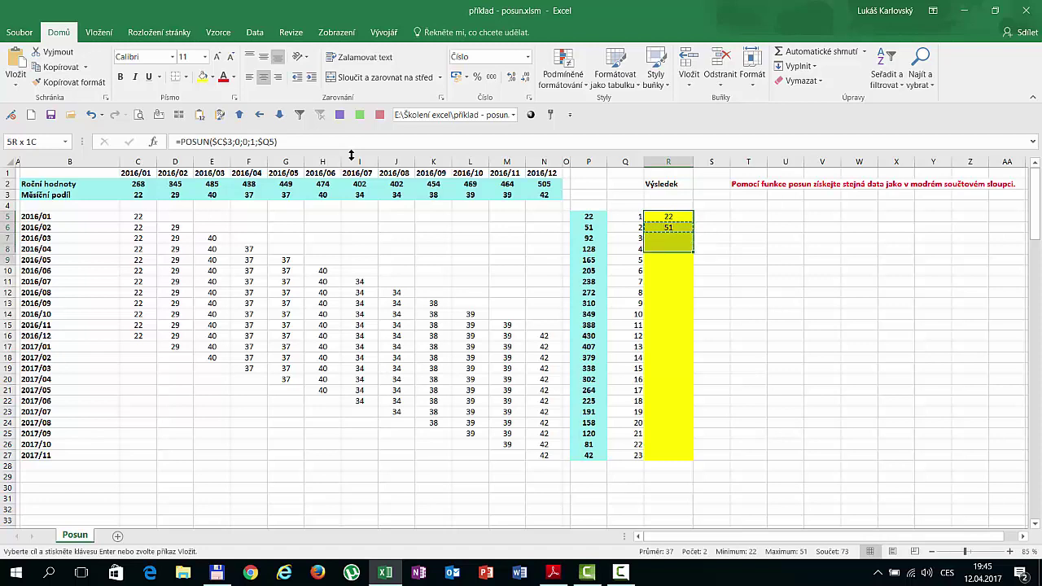
key("shift+Down")
key("shift+Down")
key("shift+Down")
key("shift+Down")
key("shift+Down")
key("shift+Down")
key("shift+Down")
key("shift+Down")
key("shift+Down")
key("ctrl+v")
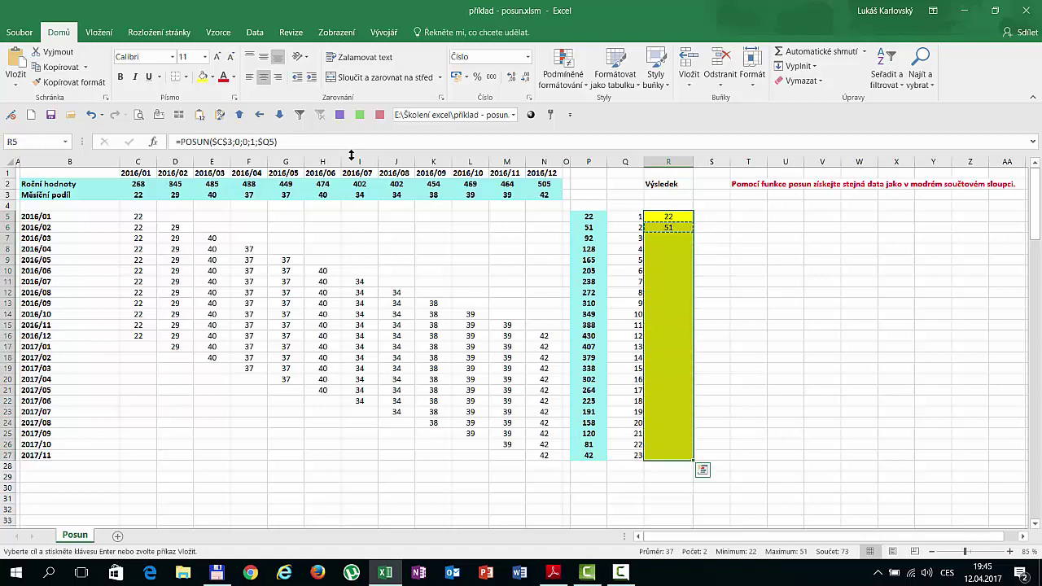
left_click(750, 226)
- Compare results in P5:R16, then open R5's =SUMA(POSUN($C$3;0;0;1;$Q5)) for editing
left_click_drag(584, 213, 668, 337)
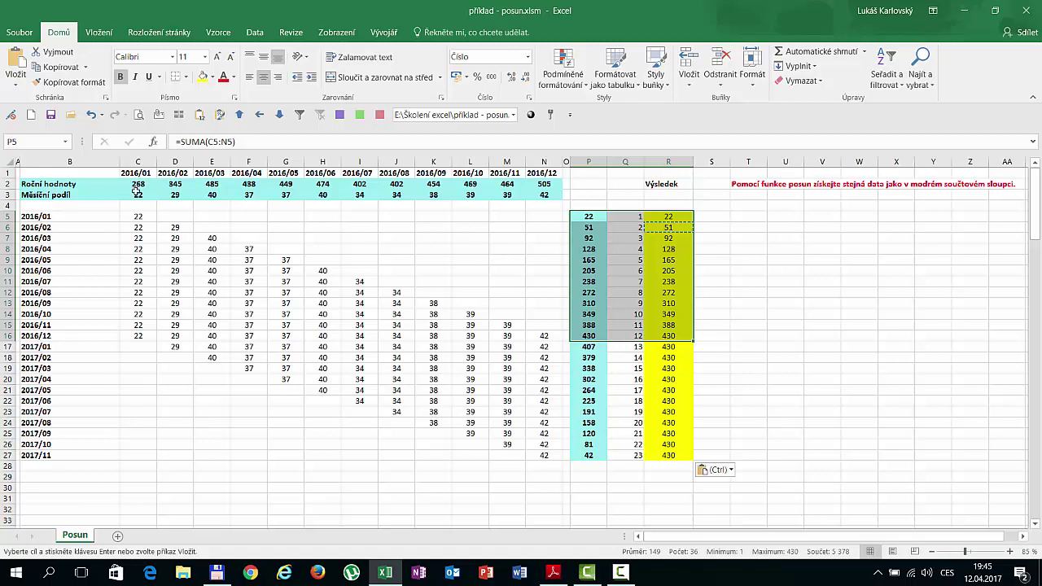
left_click(130, 346)
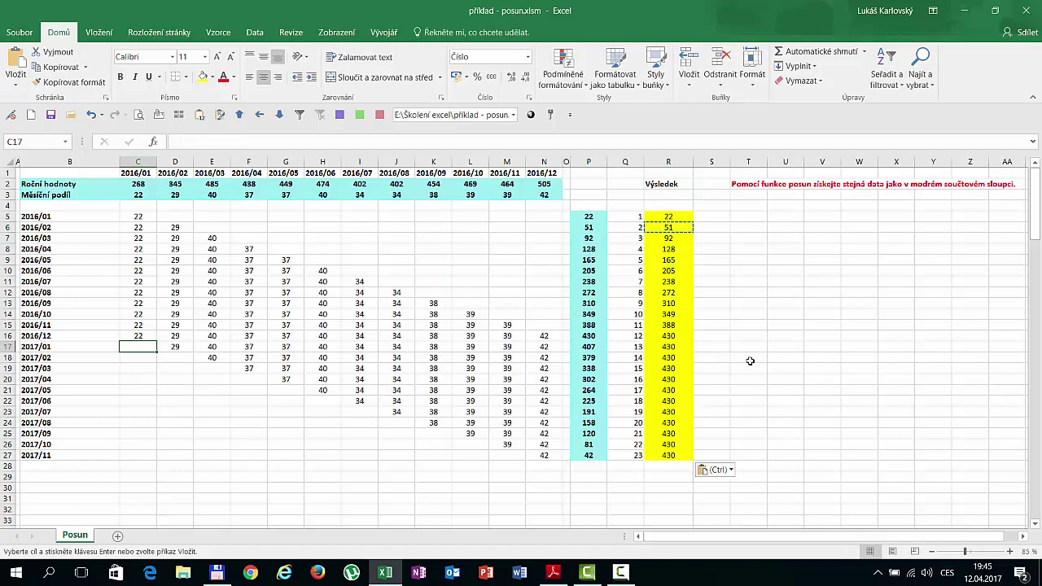
left_click(676, 218)
left_click(448, 142)
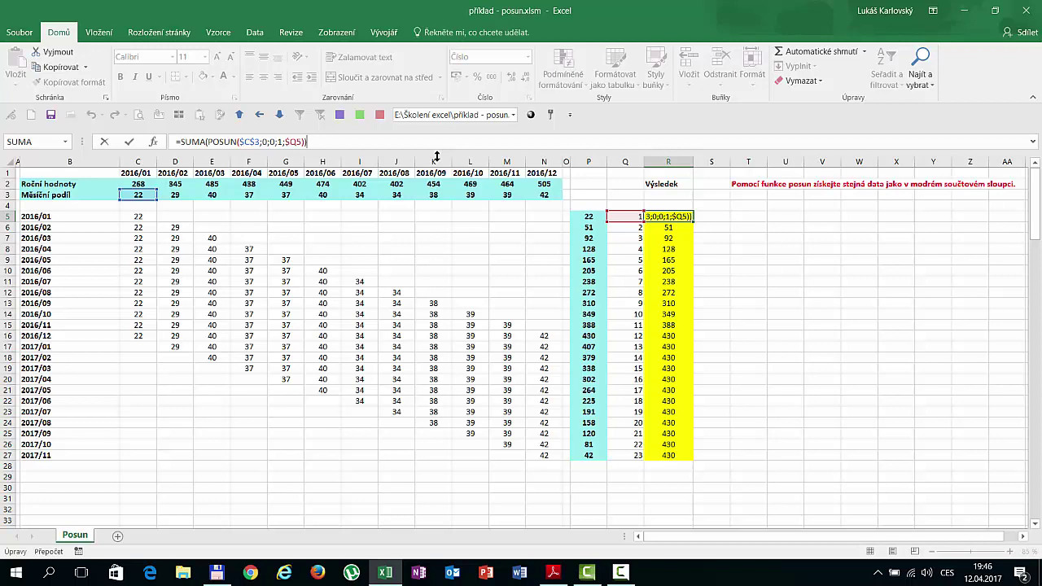
- Append -KDYŽ($Q5>12;;0) to R5's formula
type("-KDYŽ")
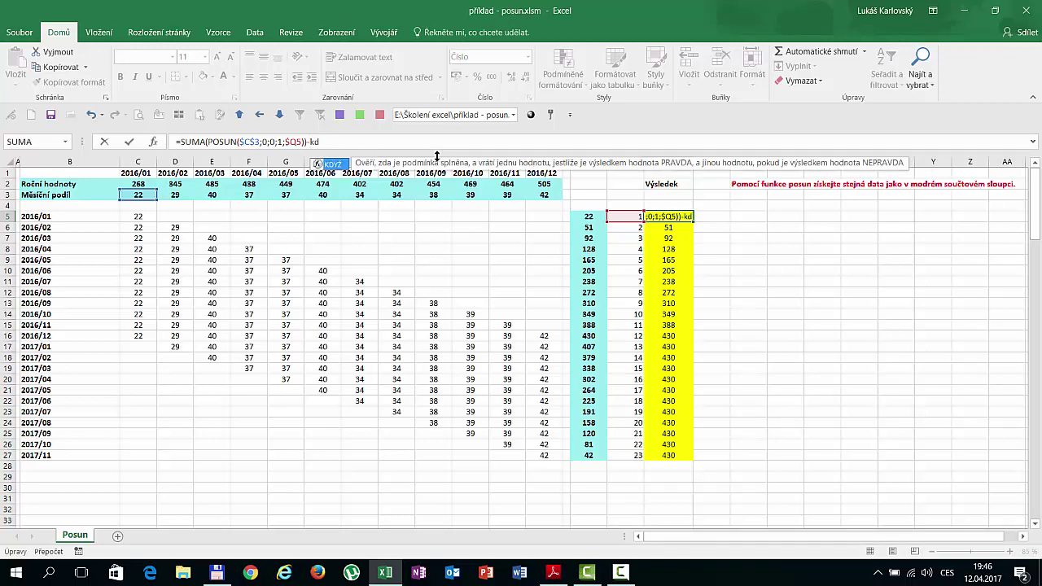
type("()")
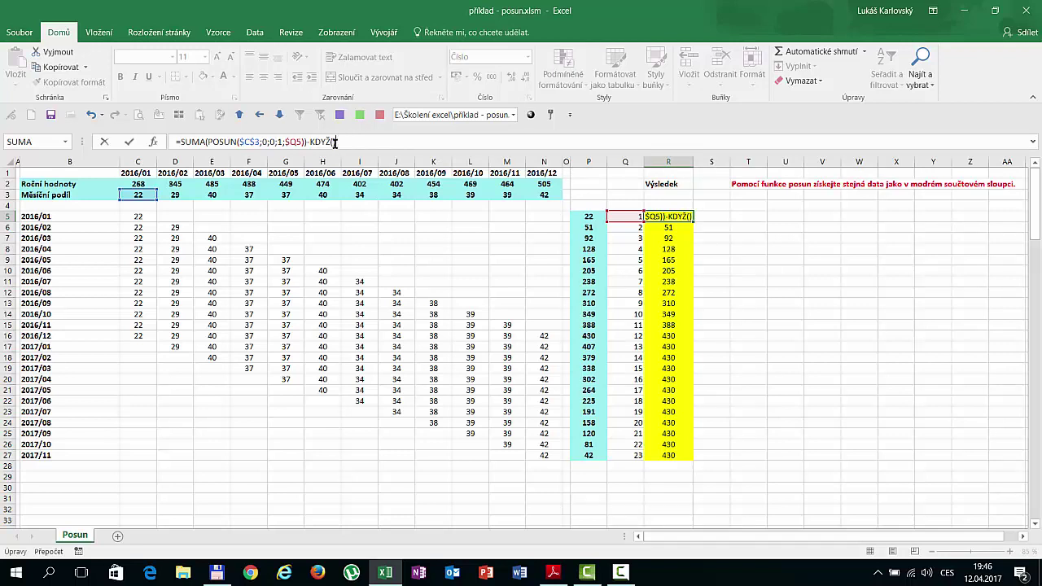
left_click(332, 142)
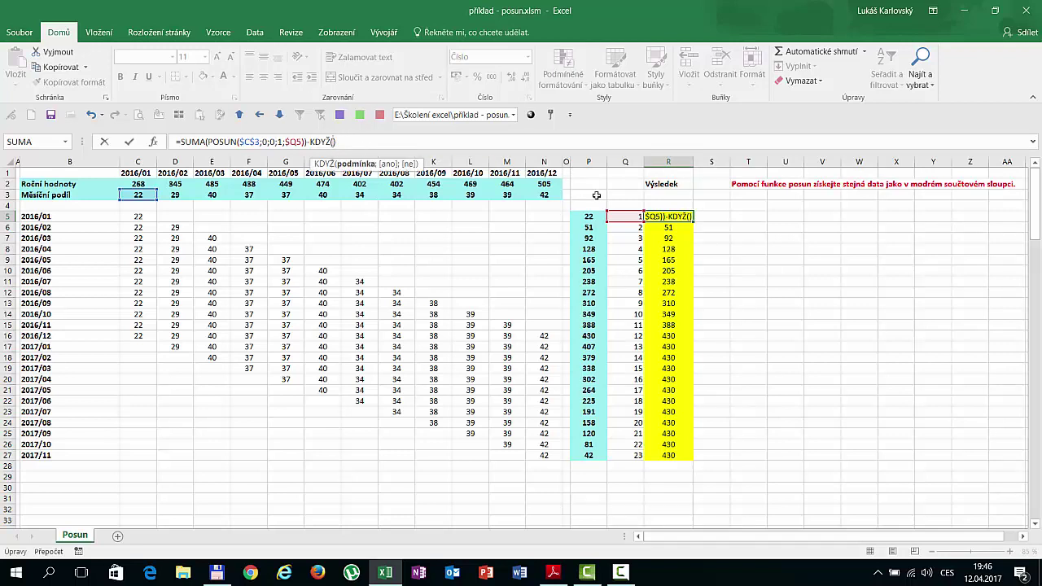
left_click(625, 216)
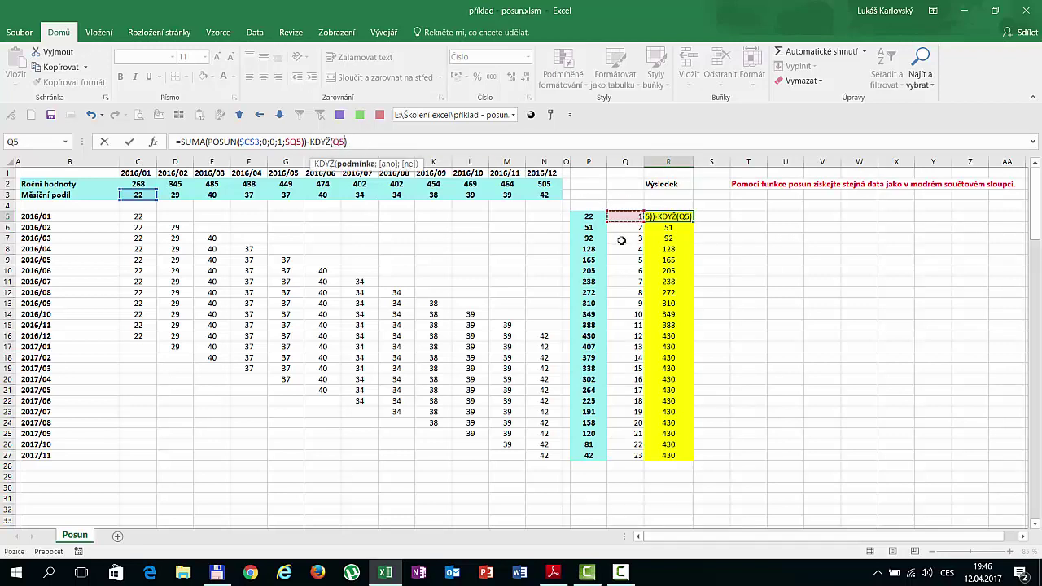
key("F4")
key("F4")
key("F4")
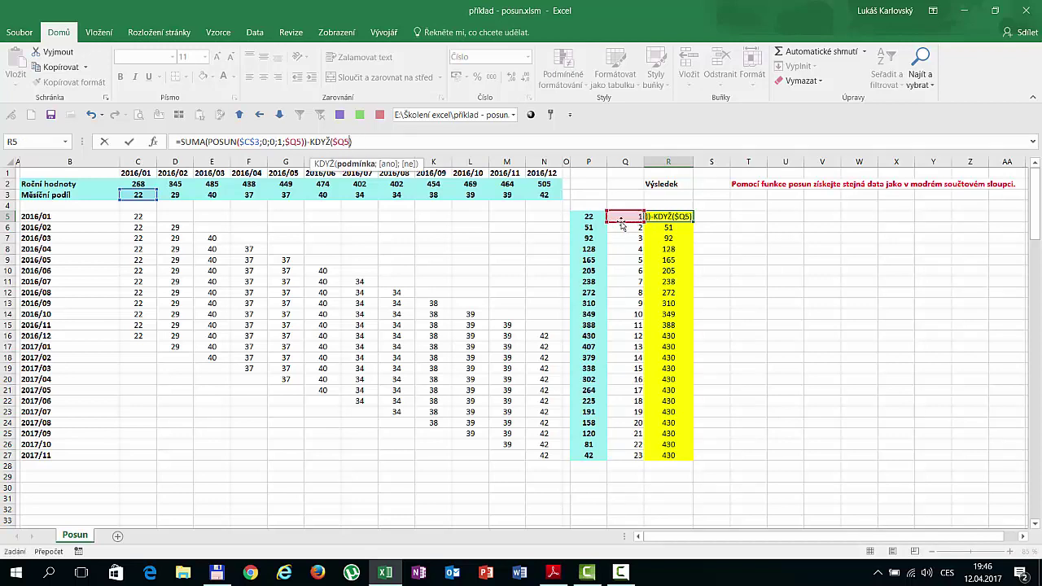
type(">")
type("12")
type(";")
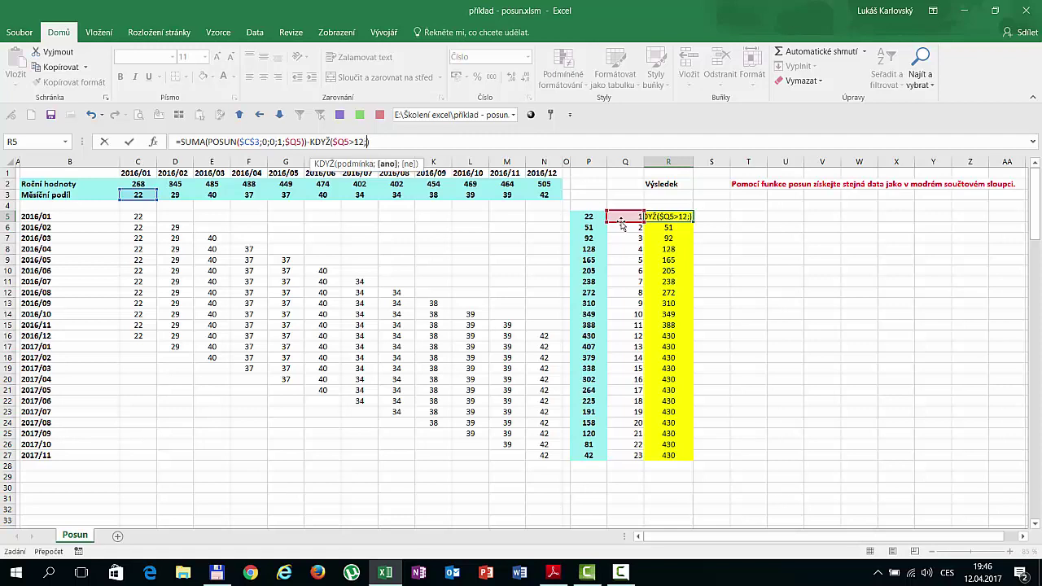
type(";")
type("0")
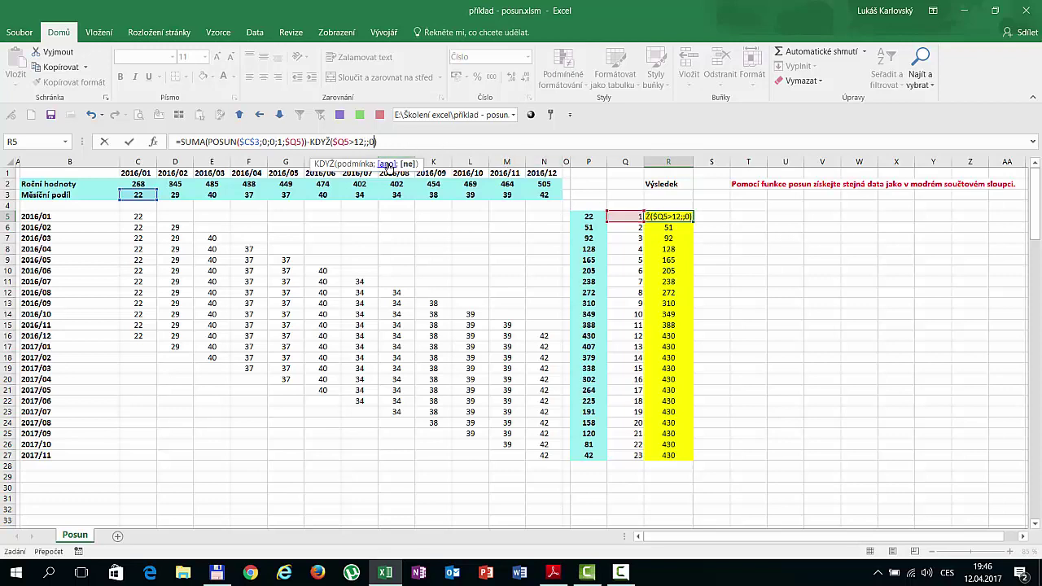
- Put suma(POSUN()) as KDYŽ's value-if-true argument, leaving POSUN empty
left_click(388, 165)
type("suma()")
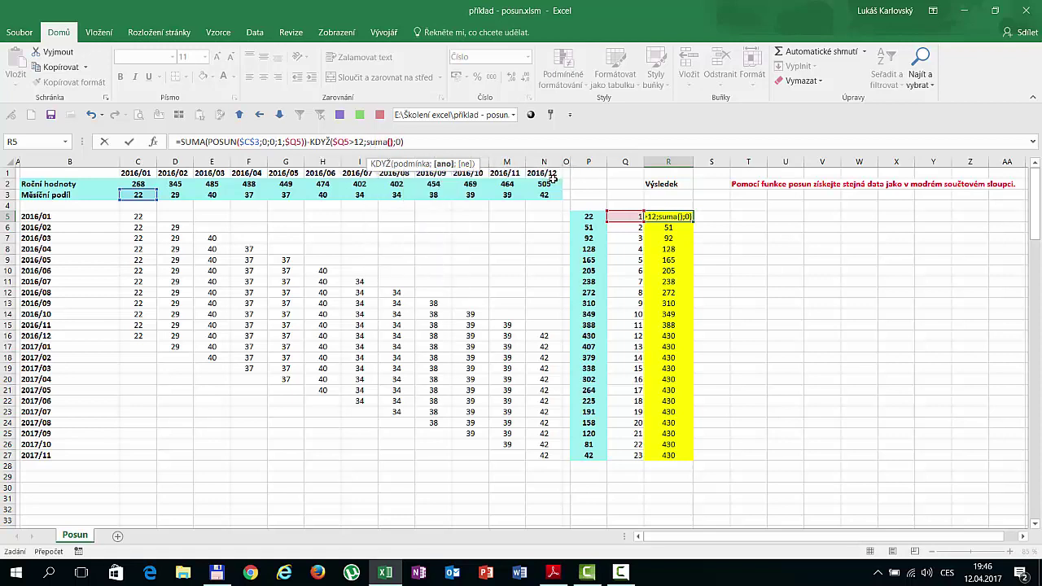
left_click(391, 141)
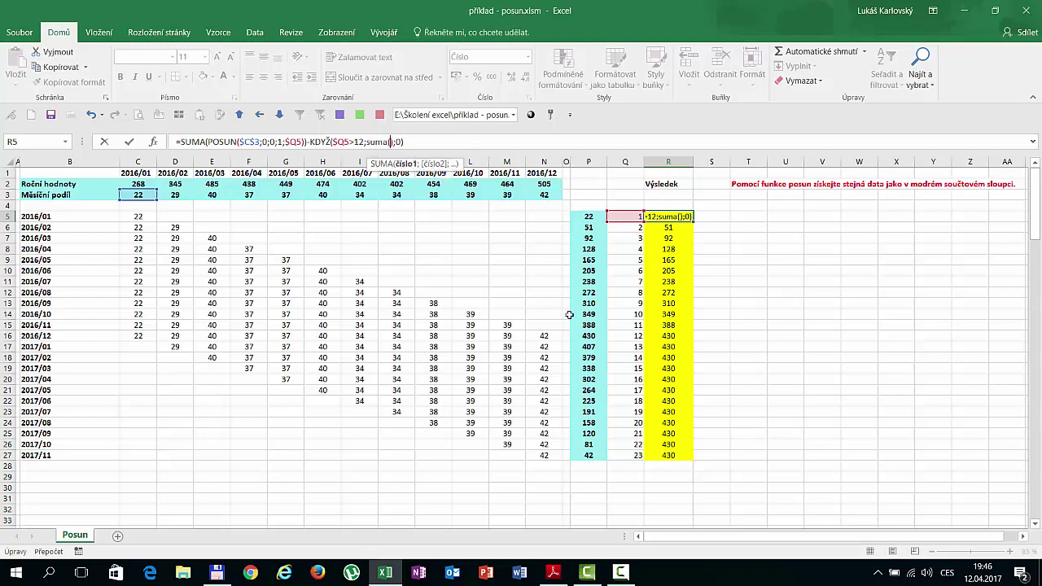
type("posun")
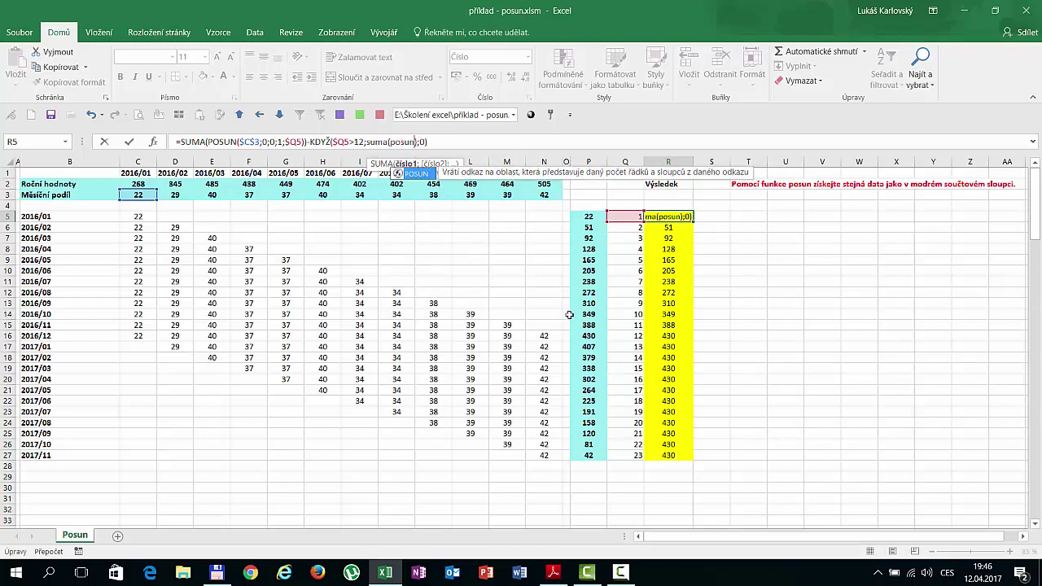
key("Tab")
type(")")
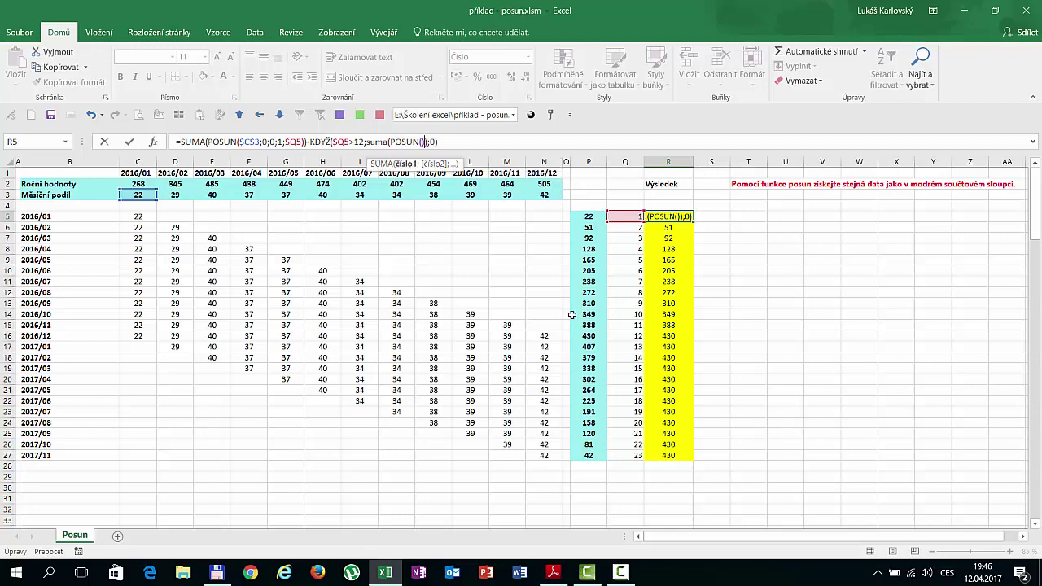
left_click(423, 142)
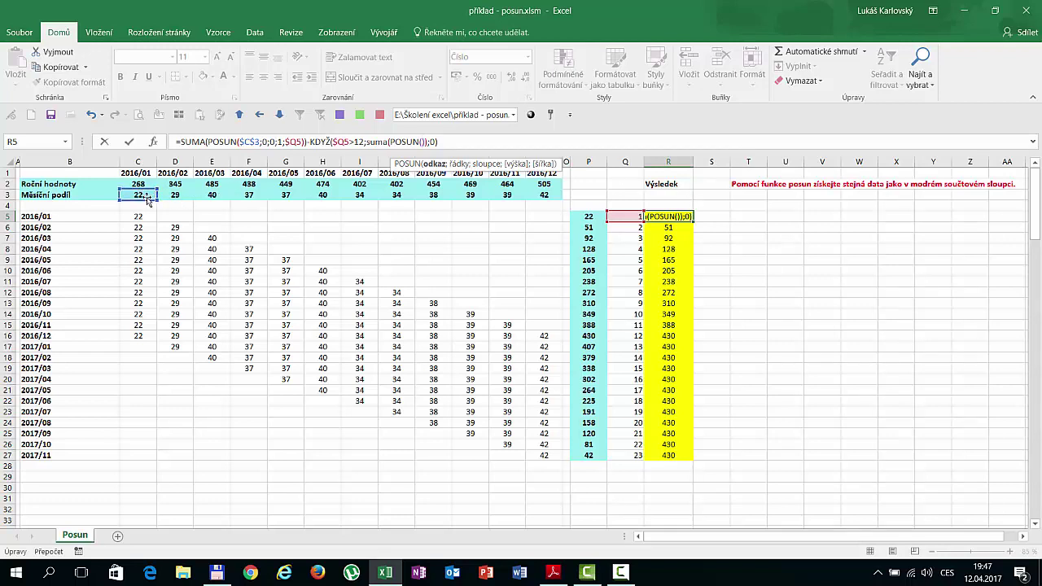
- Give the inner POSUN arguments $C$3;0;0;1;$Q5-12 and commit R5's formula
left_click(145, 195)
key("F4")
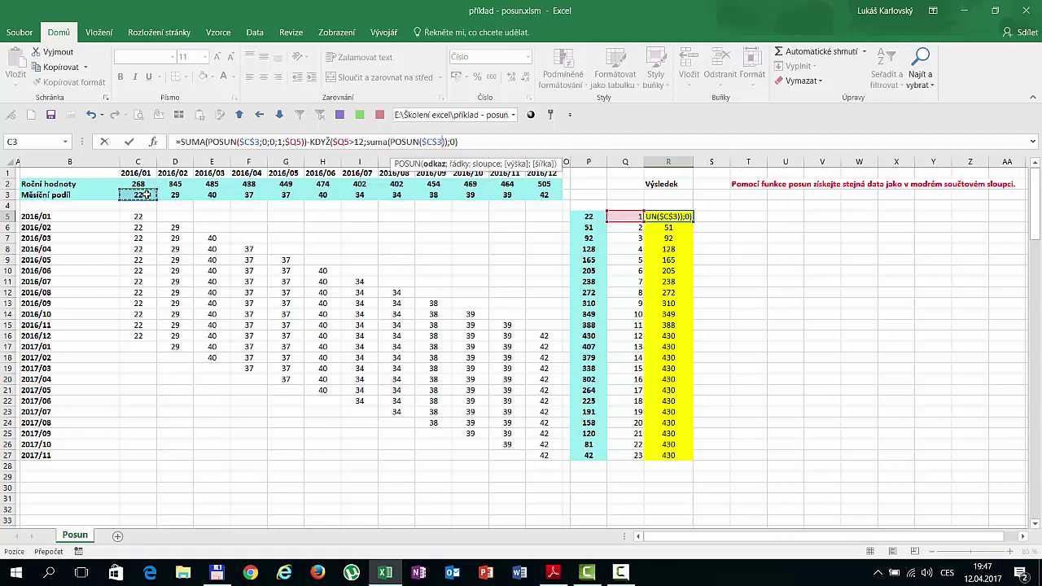
type(";")
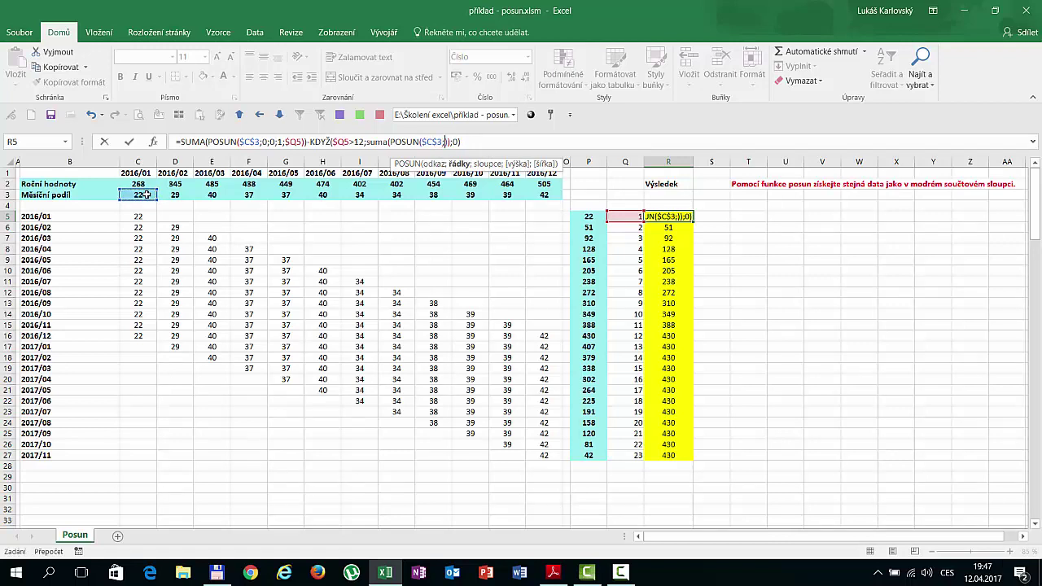
type("0;0")
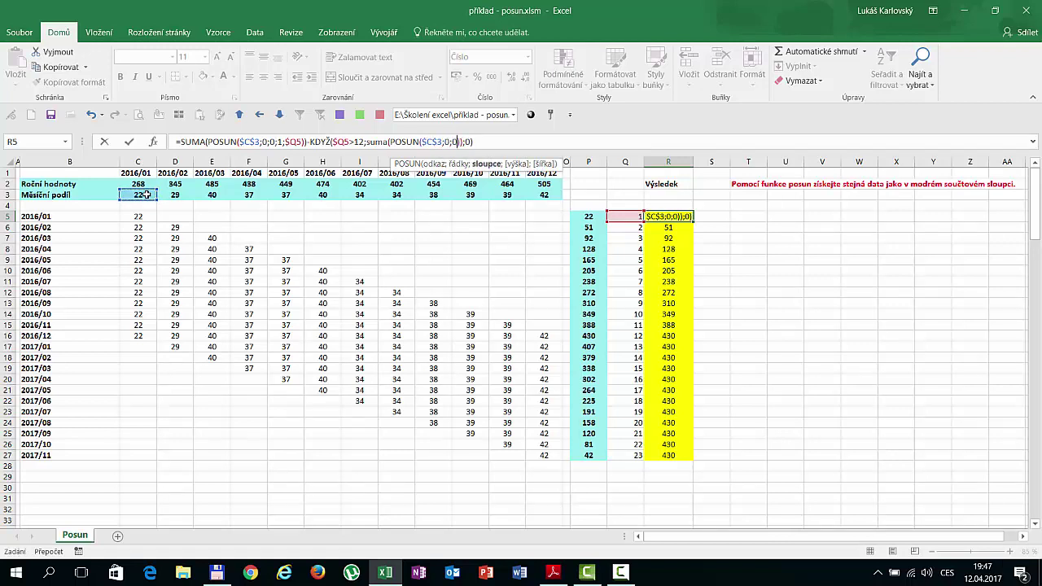
type(";")
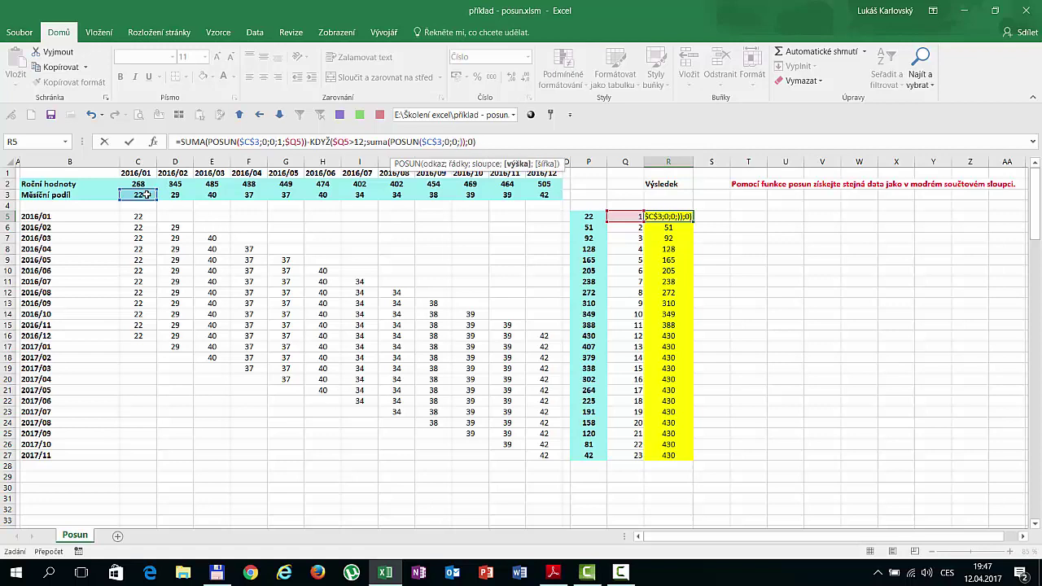
type("1")
type(";")
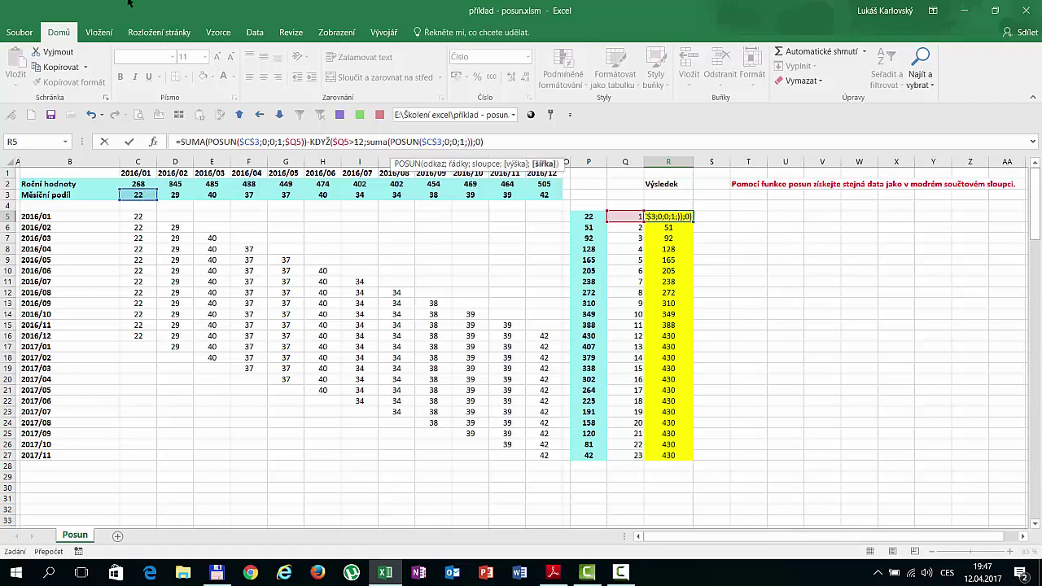
left_click(625, 215)
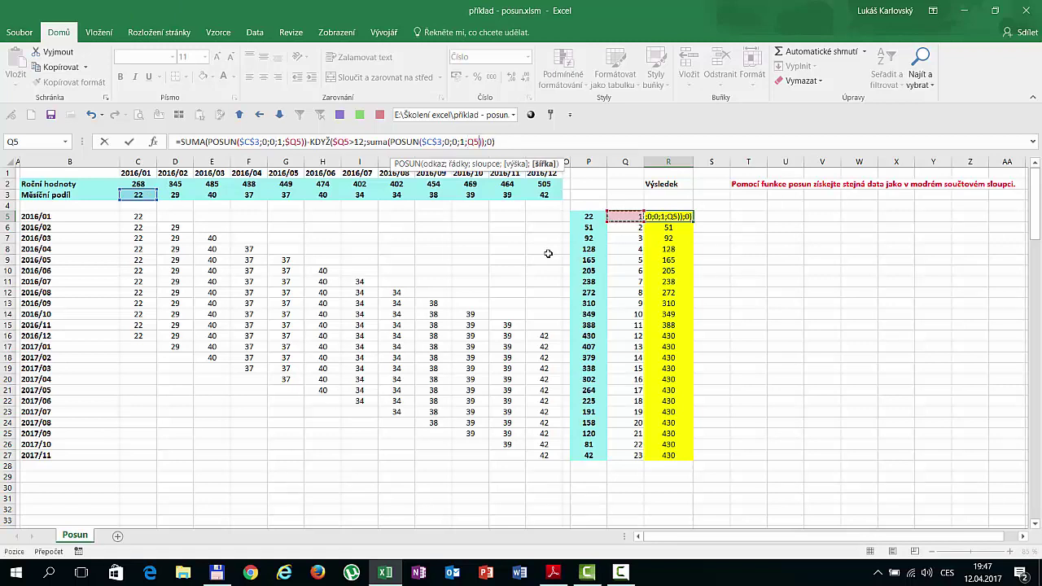
key("F4")
key("F4")
key("F4")
type("$Q5-12")
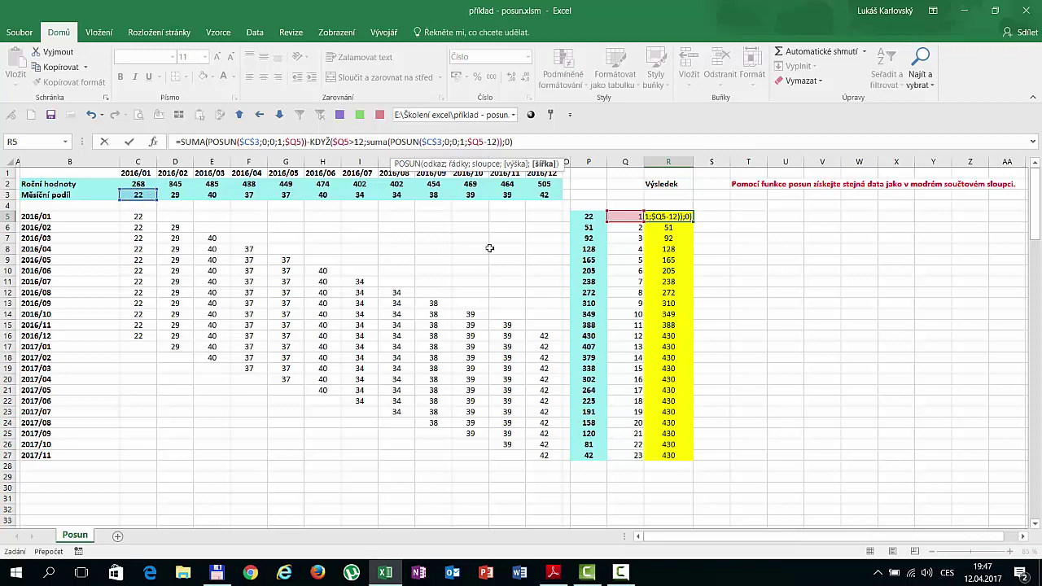
left_click(521, 141)
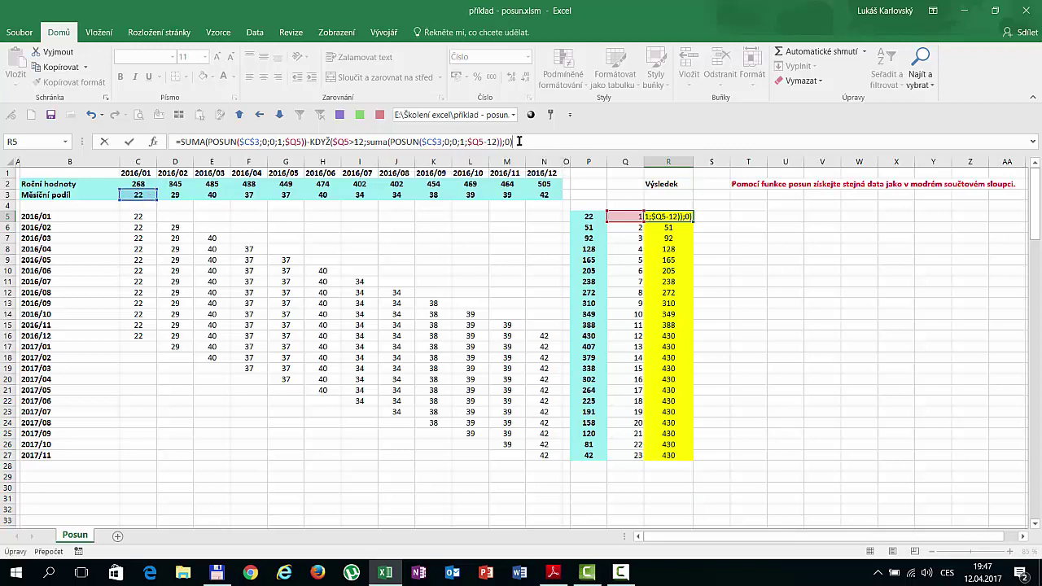
key("ctrl+Return")
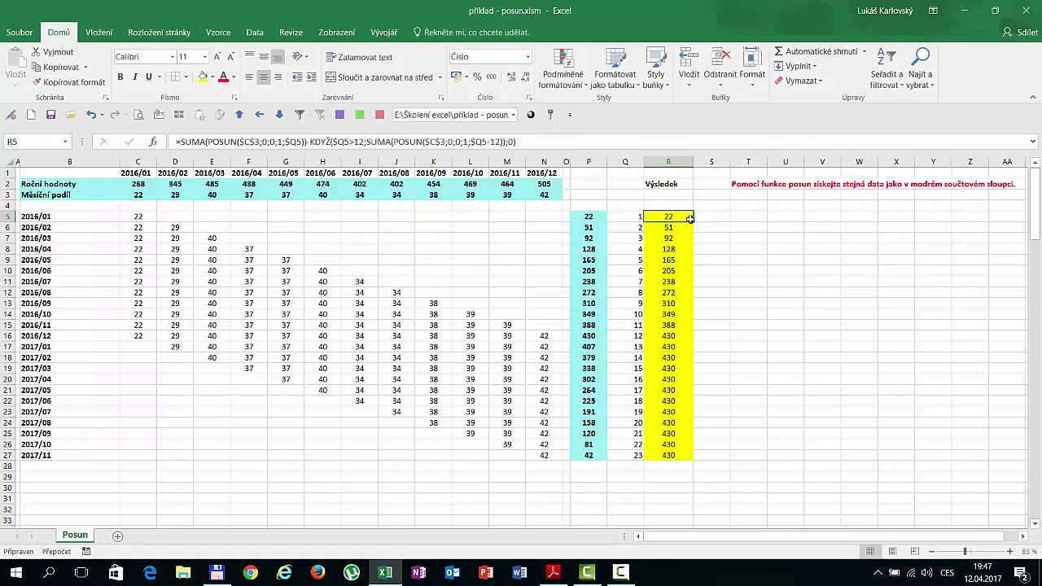
- Fill R5's formula down to R27, then check C3's =C2/12 and the row 3 values
double_click(690, 218)
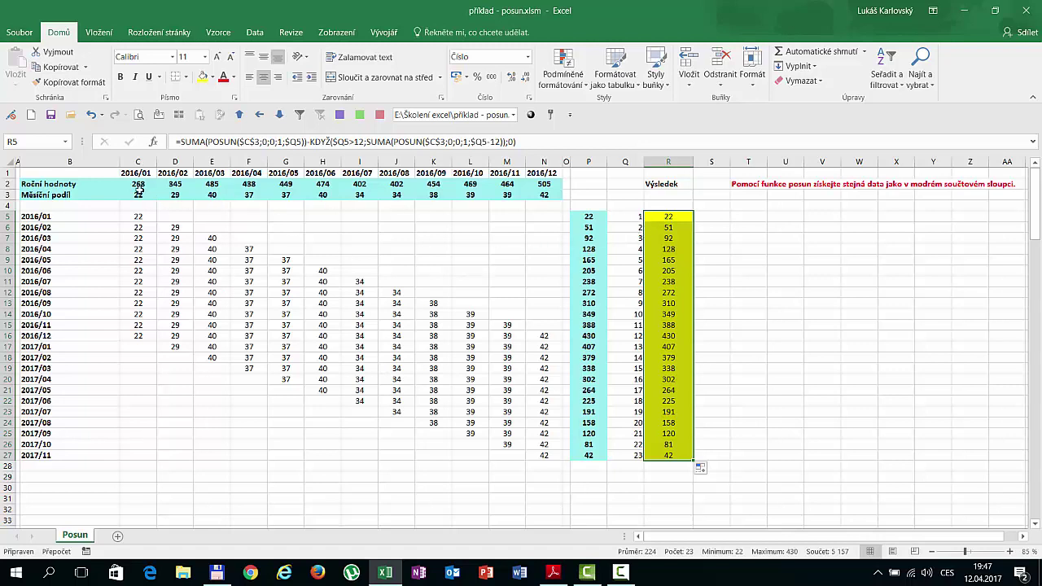
left_click(132, 194)
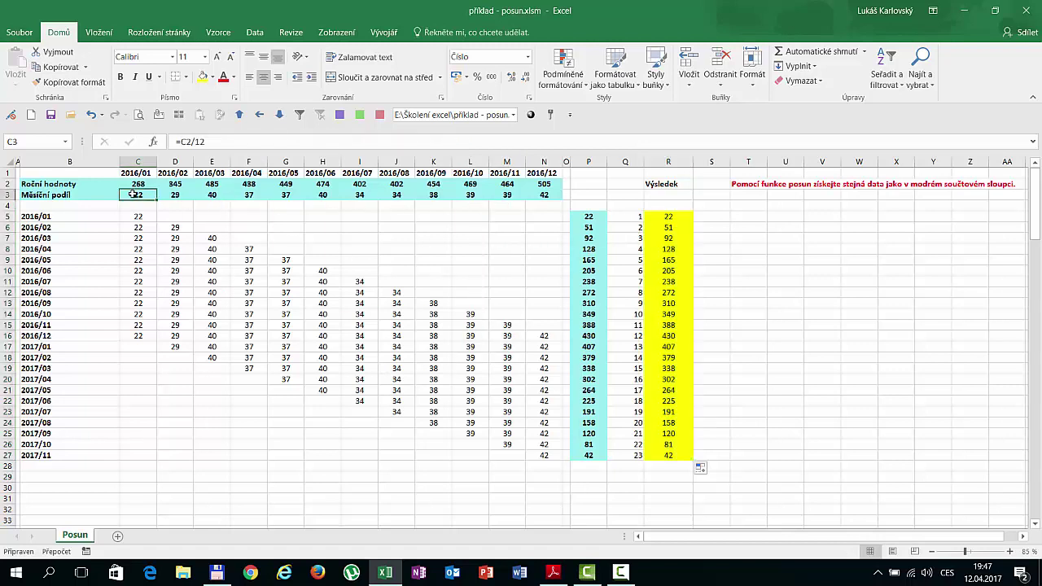
left_click_drag(132, 194, 549, 194)
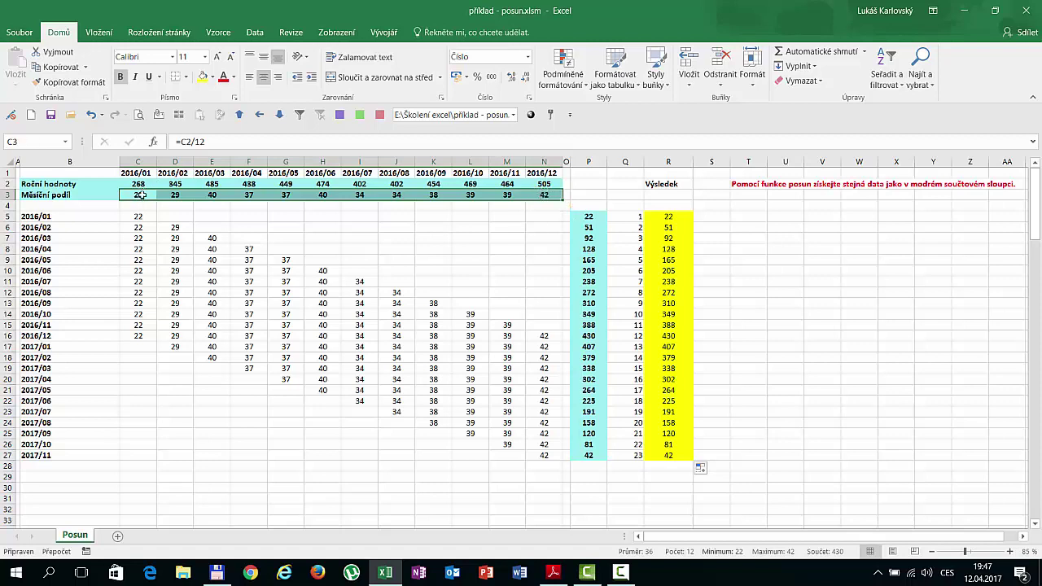
left_click_drag(140, 195, 543, 196)
left_click(783, 208)
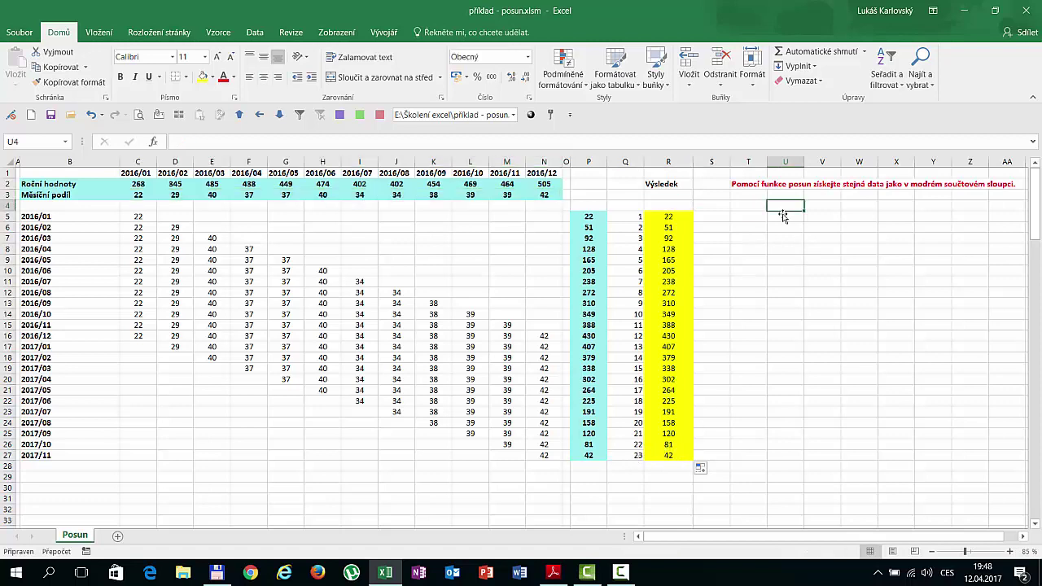